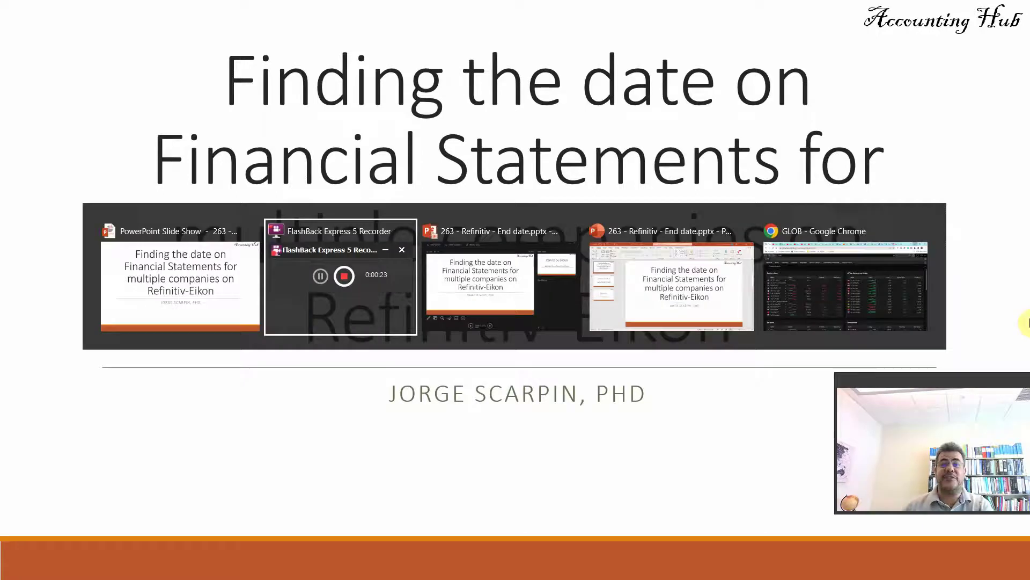
{"action": "key", "text": "alt+Tab"}
{"action": "key", "text": "alt+Tab"}
{"action": "key", "text": "alt+Tab"}
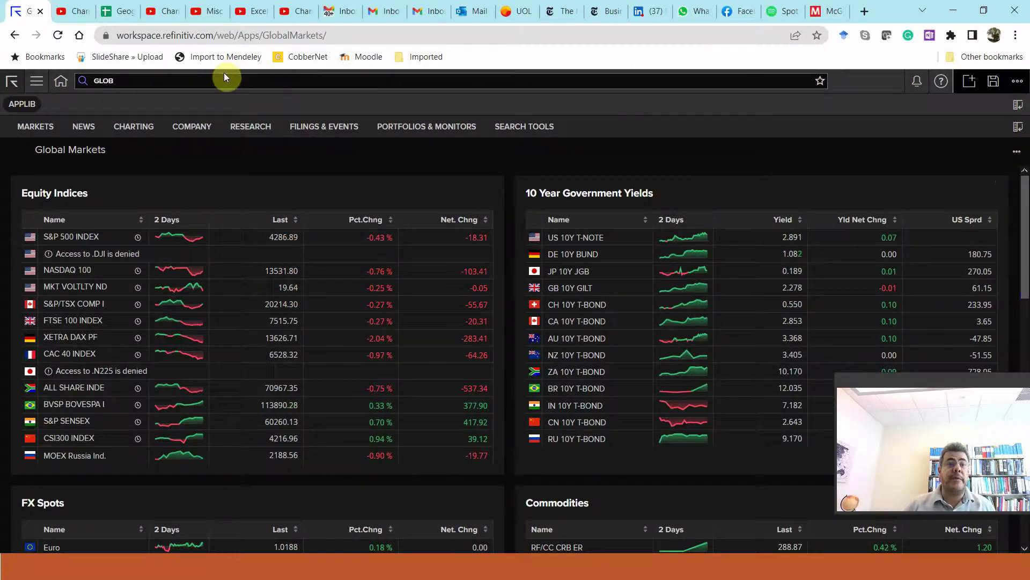
Filter Screener companies to Country of Headquarters Canada (Americas > Northern America), matching 4,255 companies
{"action": "left_click", "coordinate": [162, 77]}
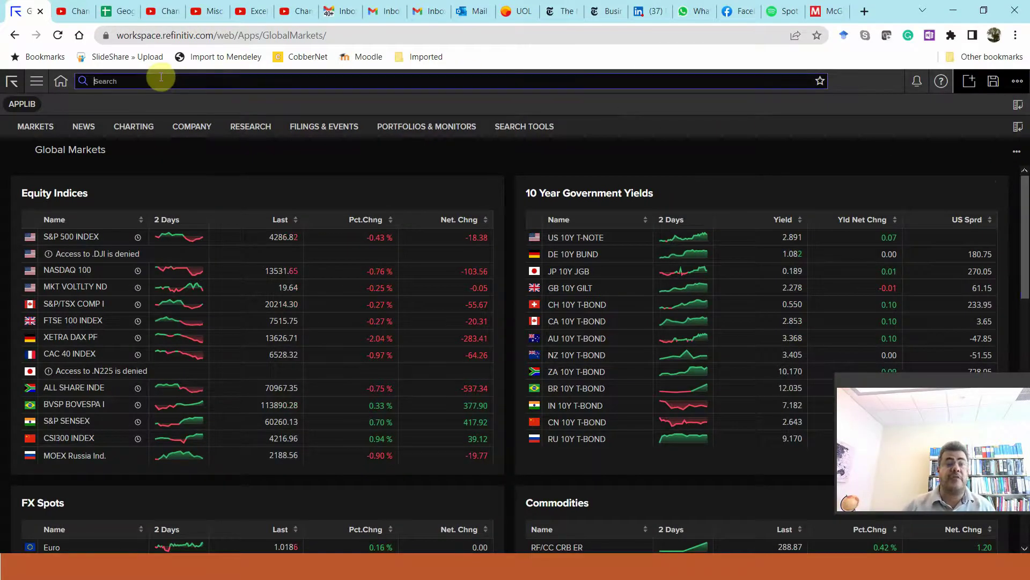
{"action": "type", "text": "ei"}
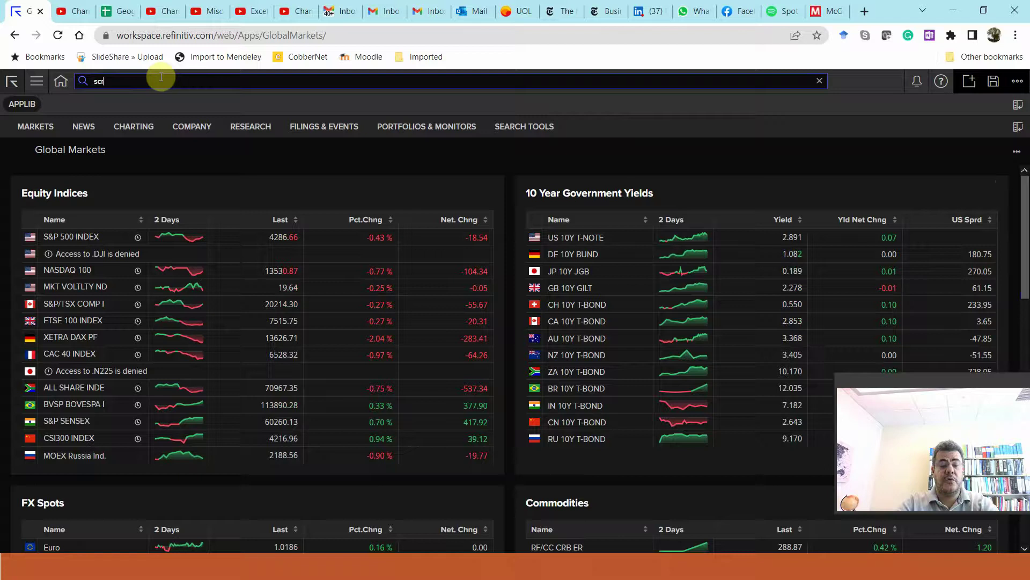
{"action": "type", "text": "ner"}
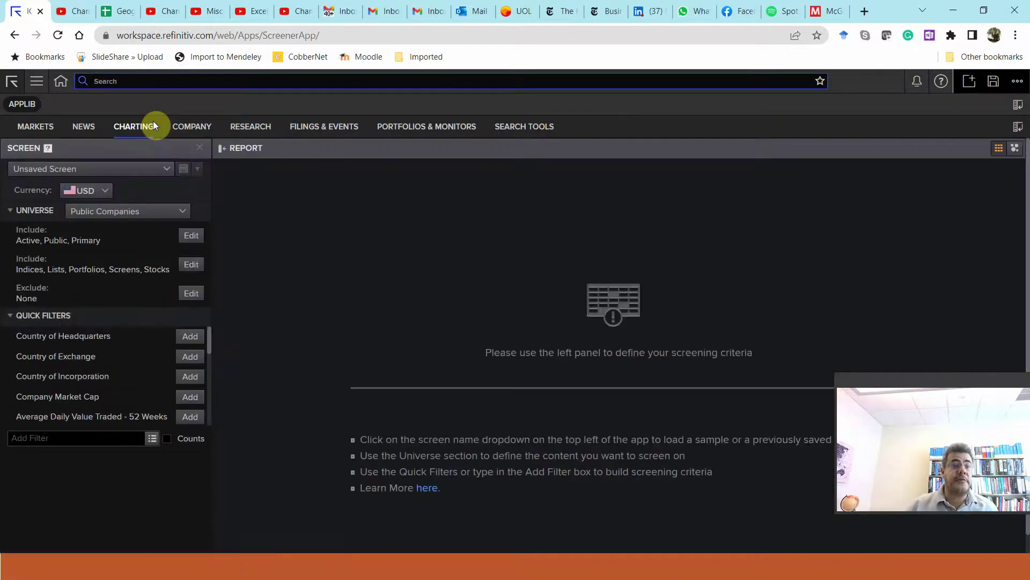
{"action": "left_click", "coordinate": [195, 342]}
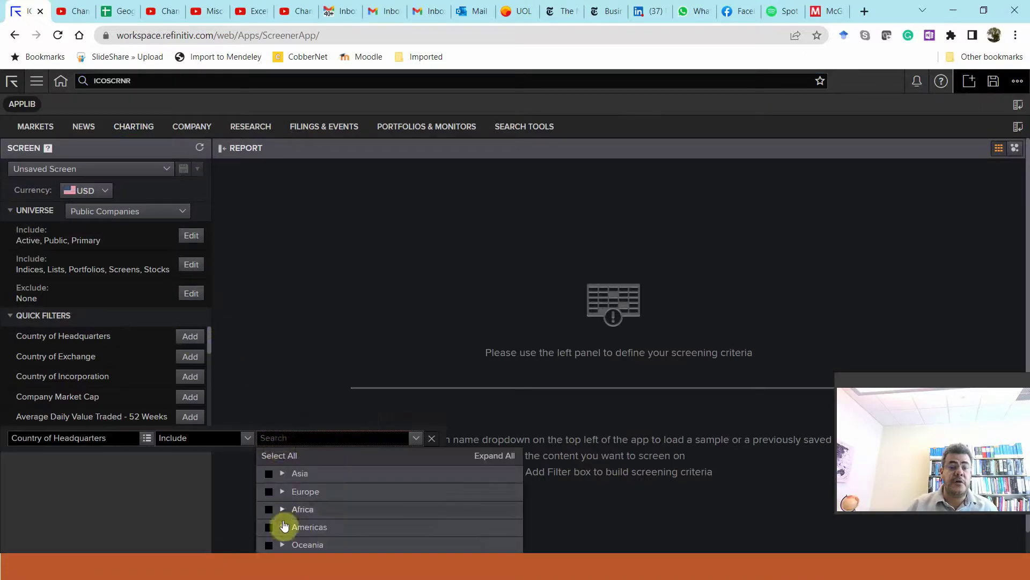
{"action": "left_click", "coordinate": [282, 527]}
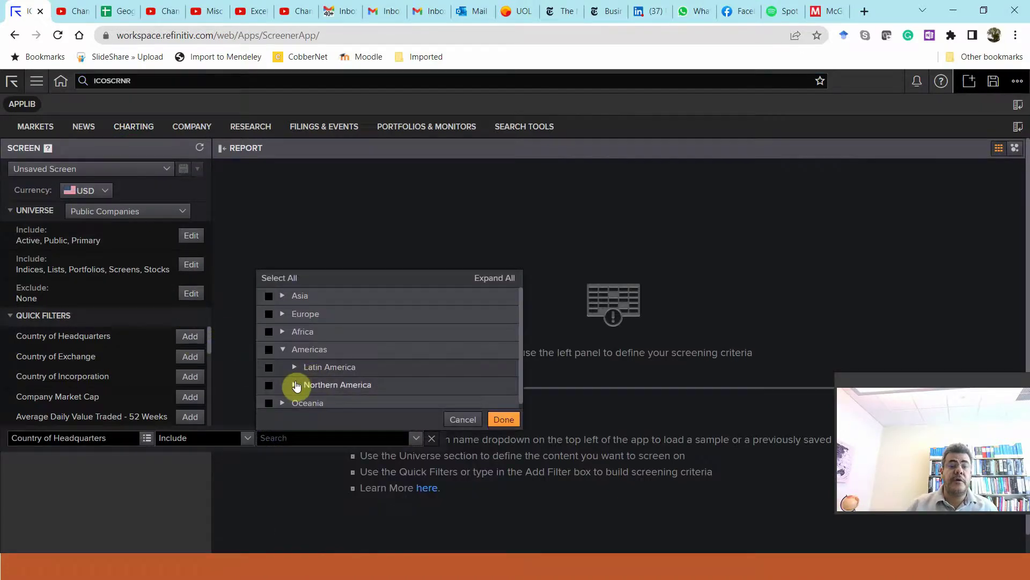
{"action": "left_click", "coordinate": [295, 384]}
{"action": "scroll", "coordinate": [403, 386], "scroll_direction": "down", "scroll_amount": 2}
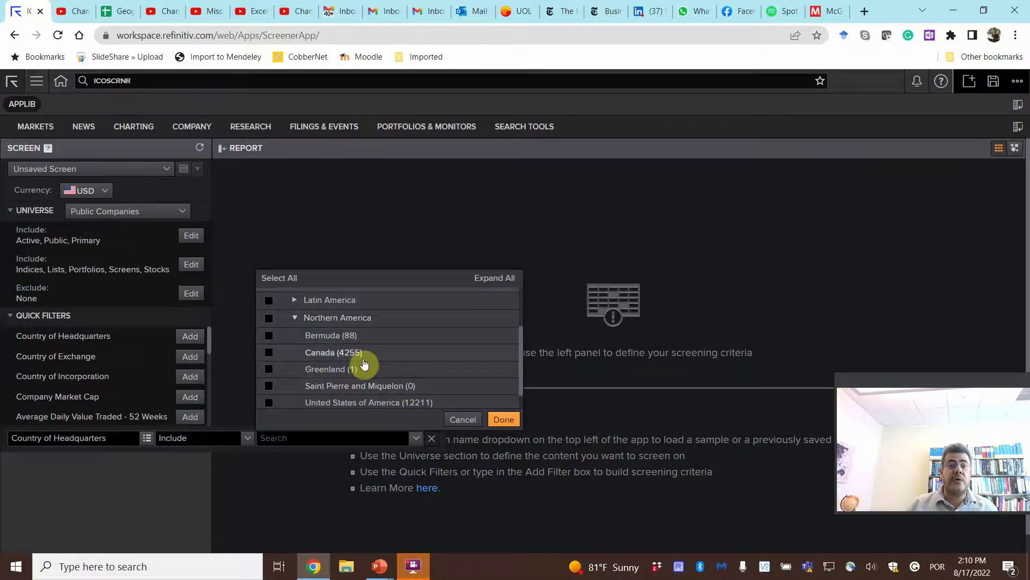
{"action": "left_click", "coordinate": [268, 352]}
{"action": "left_click", "coordinate": [501, 422]}
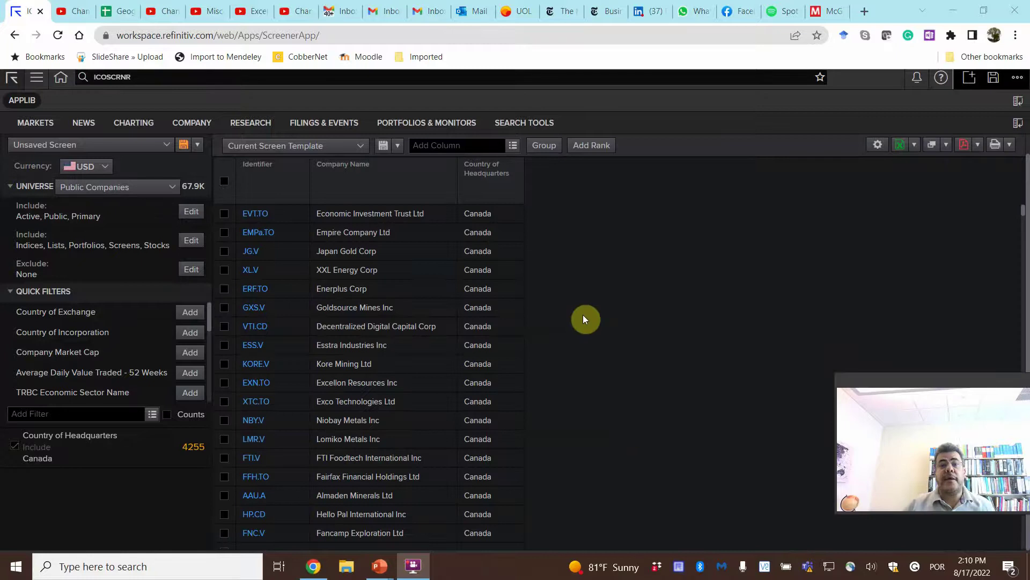
Add Total Assets as a last-5-FY series (FY0–FY4) from the Data Item Library
{"action": "left_click", "coordinate": [513, 146]}
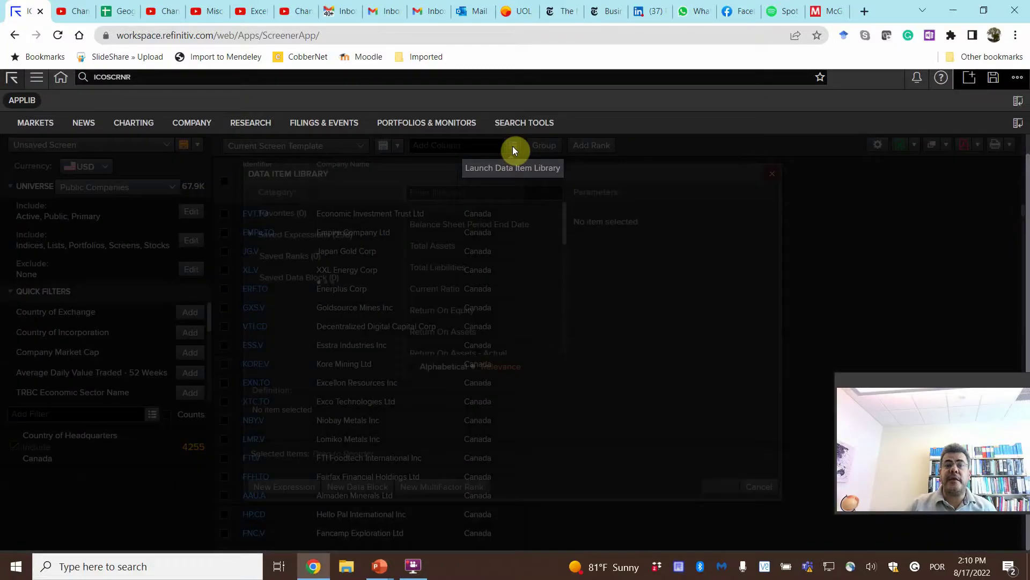
{"action": "left_click", "coordinate": [474, 194]}
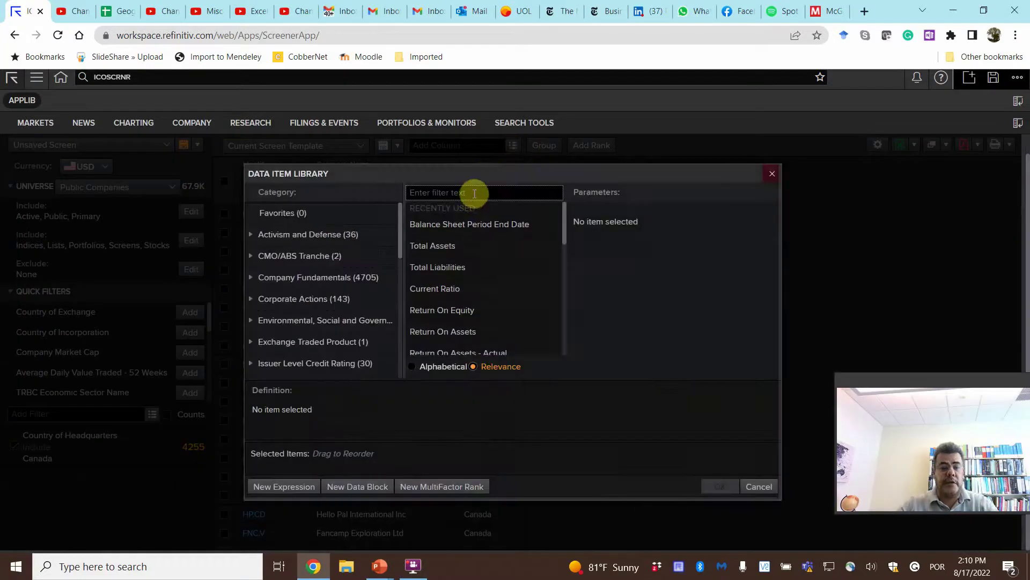
{"action": "type", "text": "total ass"}
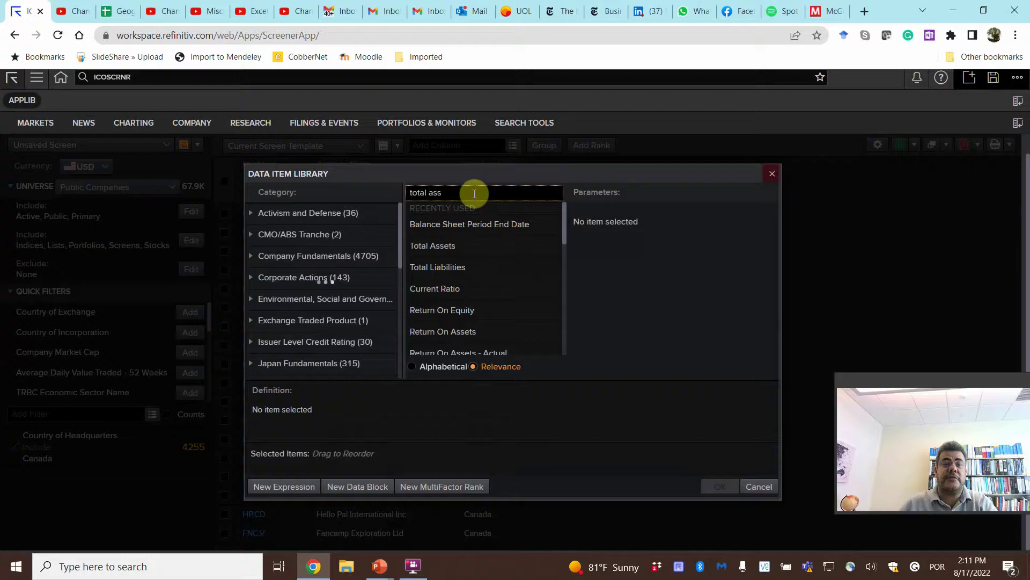
{"action": "left_click", "coordinate": [447, 216]}
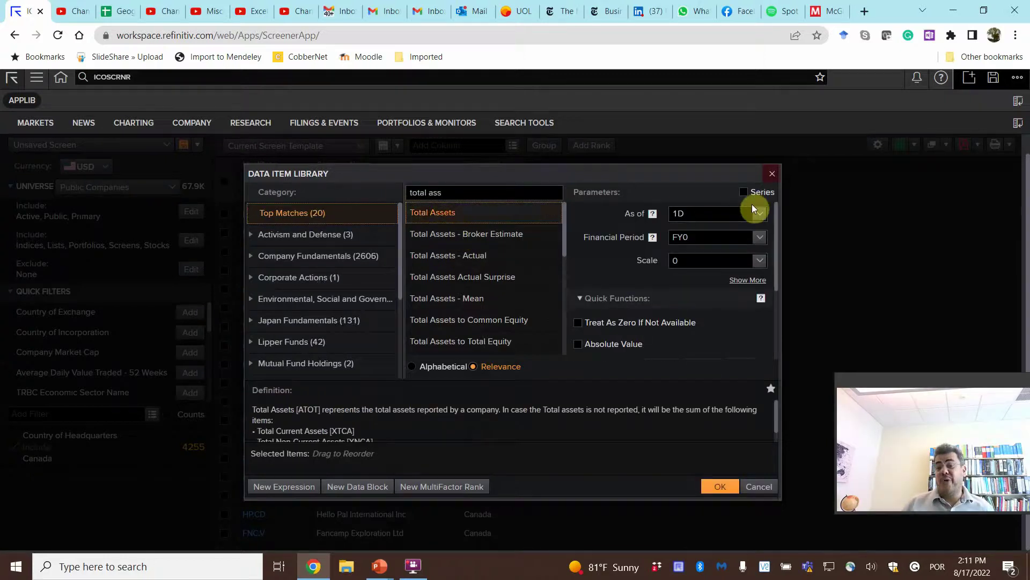
{"action": "left_click", "coordinate": [744, 192]}
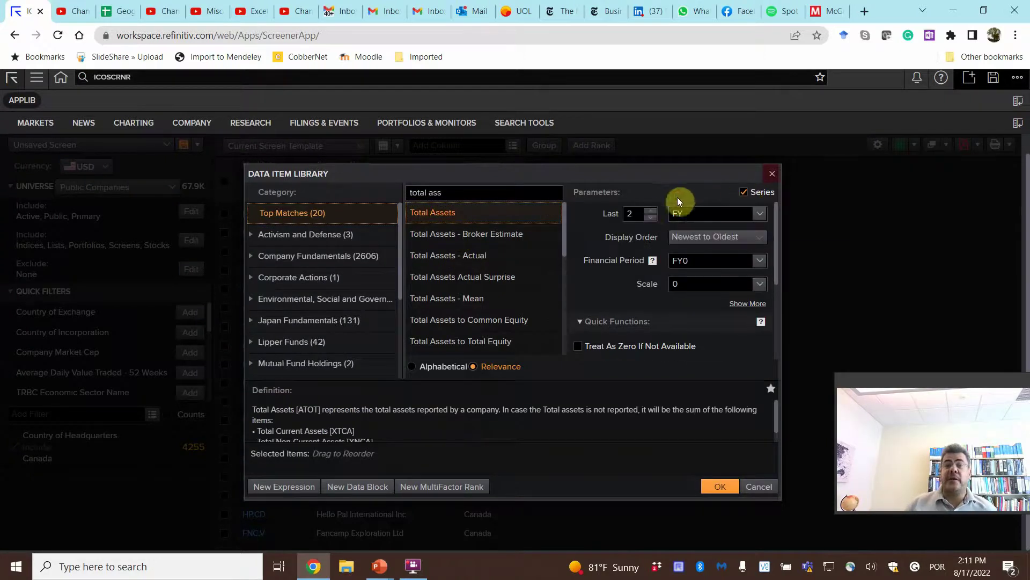
{"action": "left_click", "coordinate": [651, 210]}
{"action": "type", "text": "5"}
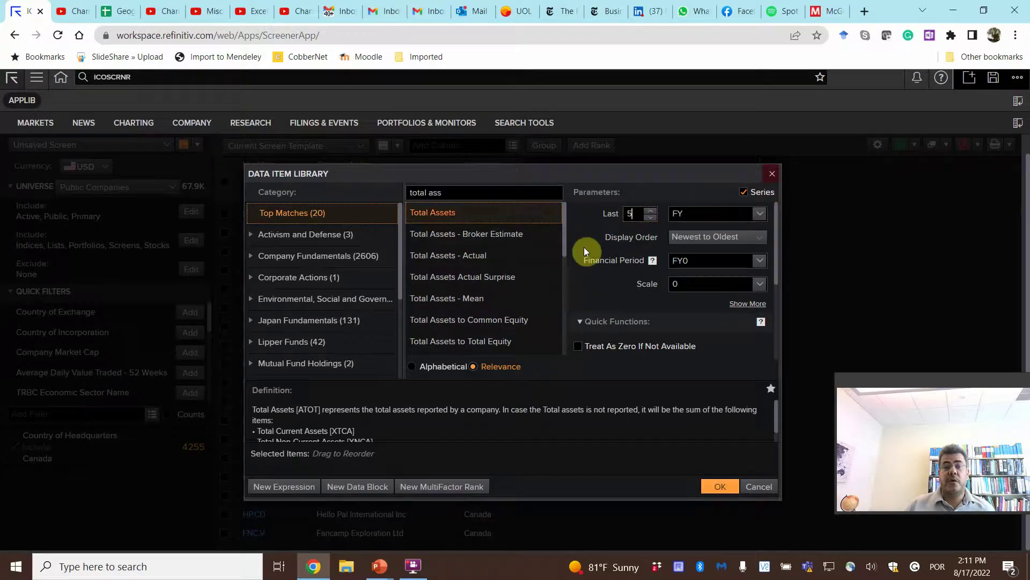
{"action": "double_click", "coordinate": [547, 216]}
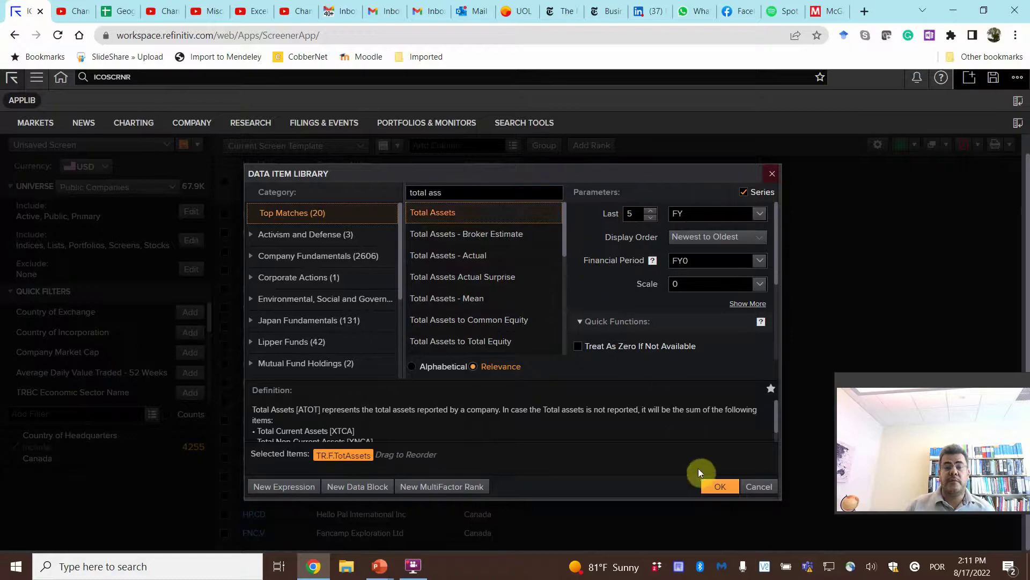
{"action": "left_click", "coordinate": [721, 486]}
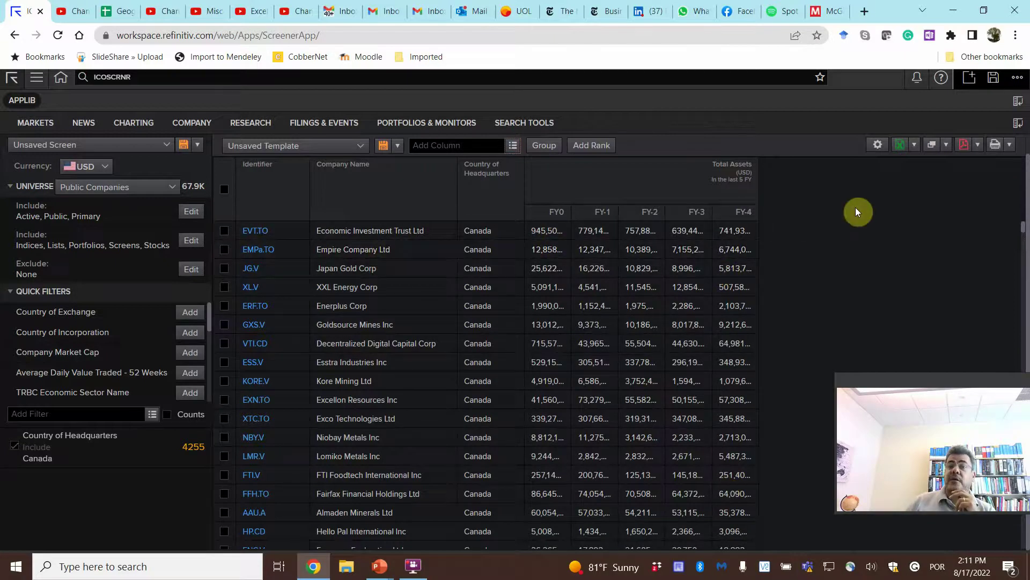
Export the grid to an Excel file in Downloads and open the downloaded workbook
{"action": "left_click", "coordinate": [906, 148]}
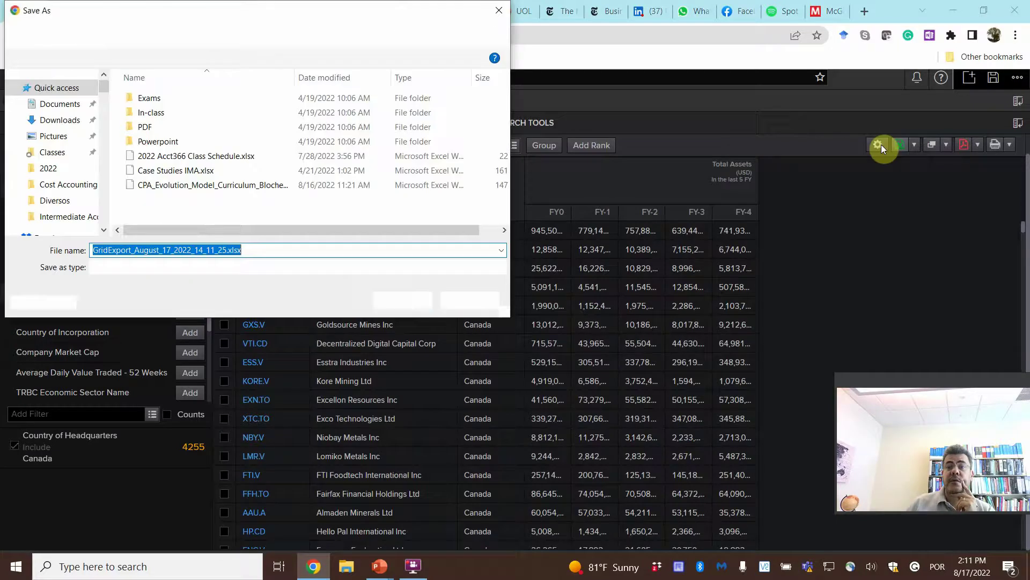
{"action": "left_click", "coordinate": [58, 119]}
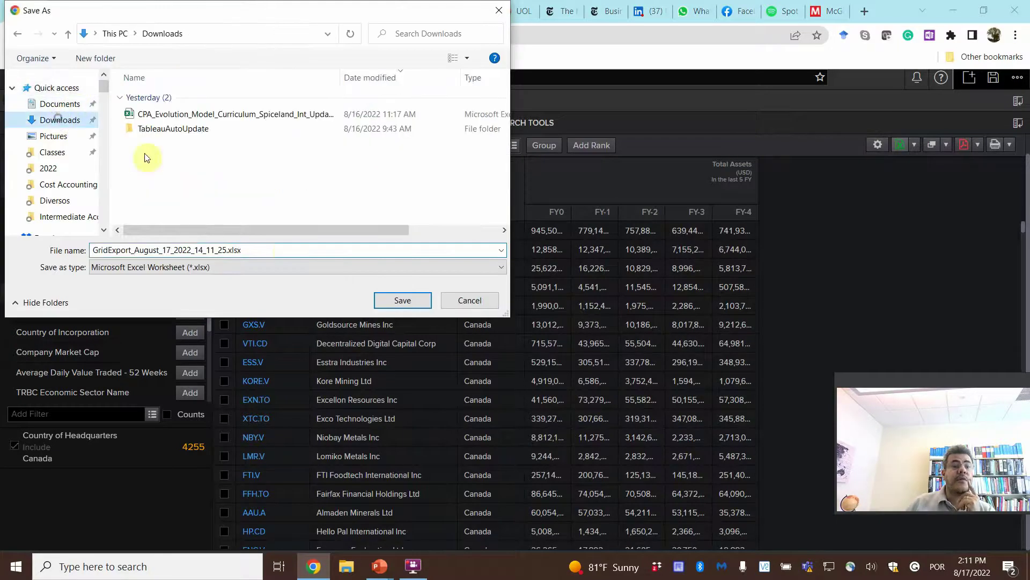
{"action": "left_click", "coordinate": [403, 299]}
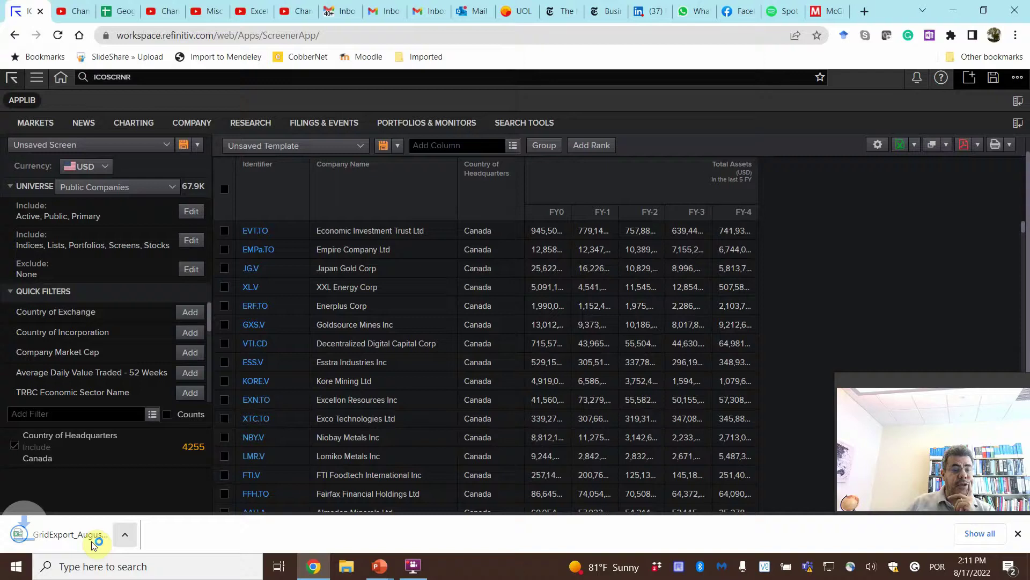
{"action": "left_click", "coordinate": [66, 537]}
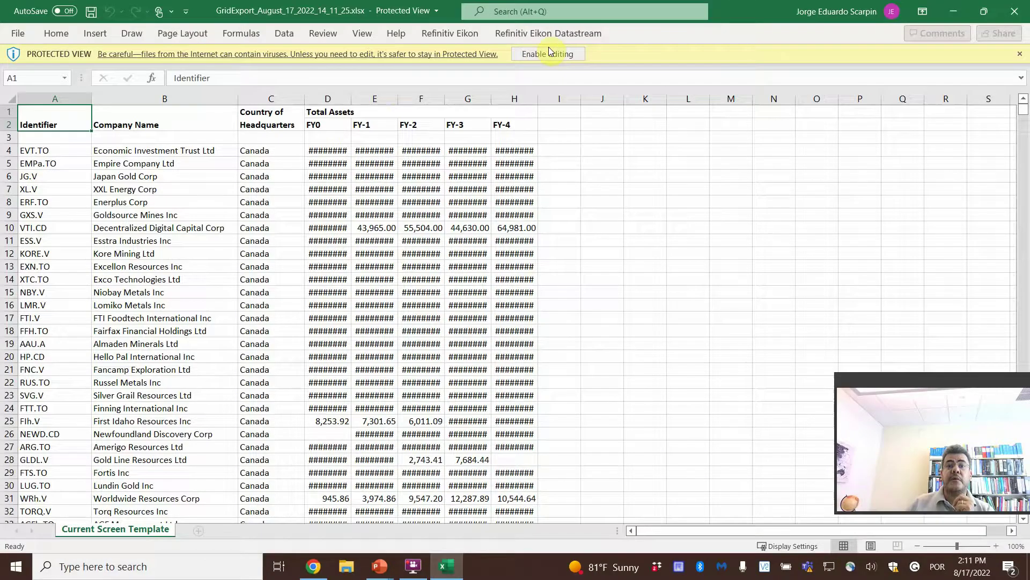
Enable editing in the workbook and AutoFit all columns to their contents
{"action": "left_click", "coordinate": [549, 53]}
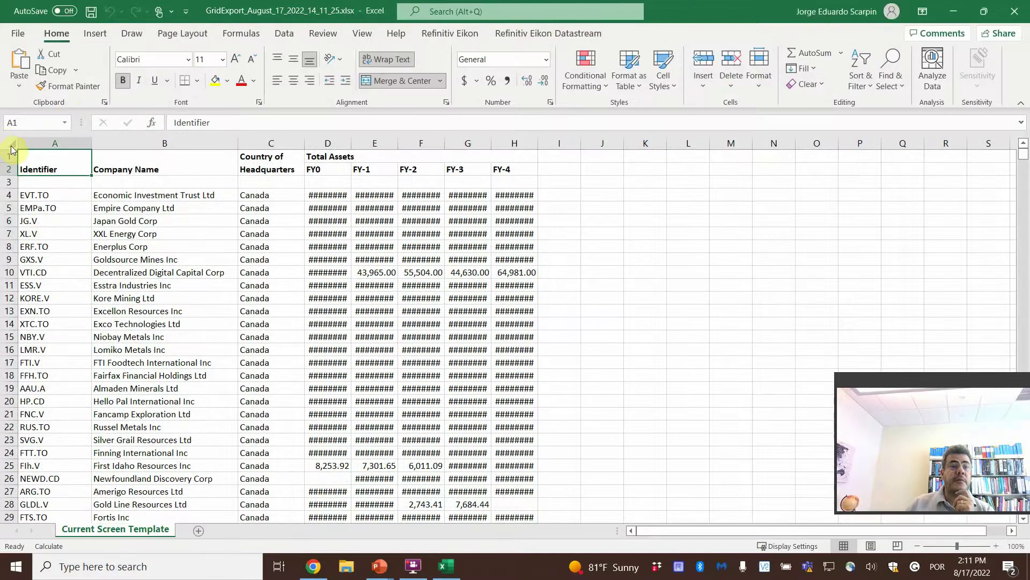
{"action": "left_click", "coordinate": [12, 147]}
{"action": "double_click", "coordinate": [303, 143]}
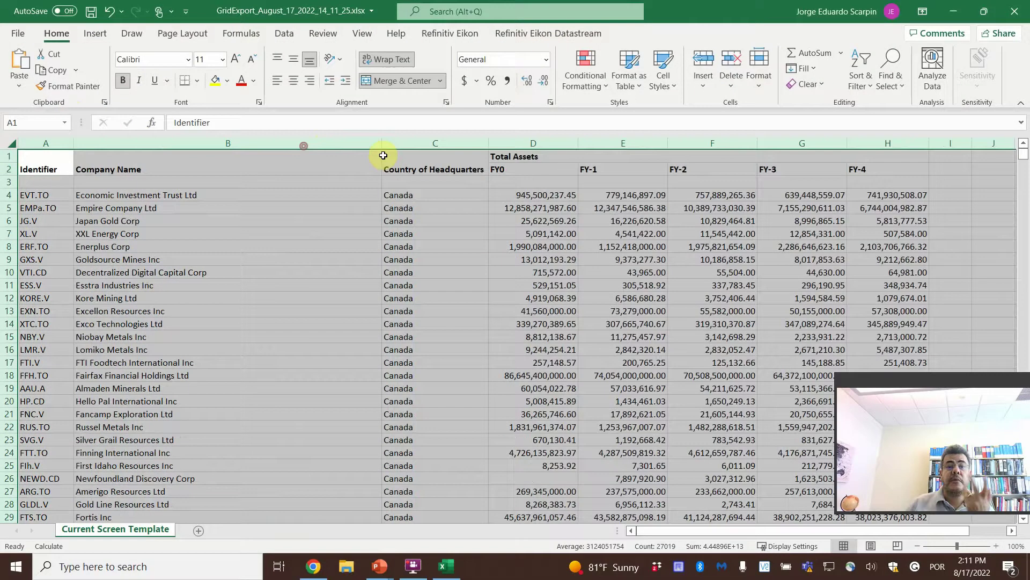
Check Total Assets values for Enerplus Corp and Economic Investment Trust across FY0 to FY-3
{"action": "left_click", "coordinate": [555, 244]}
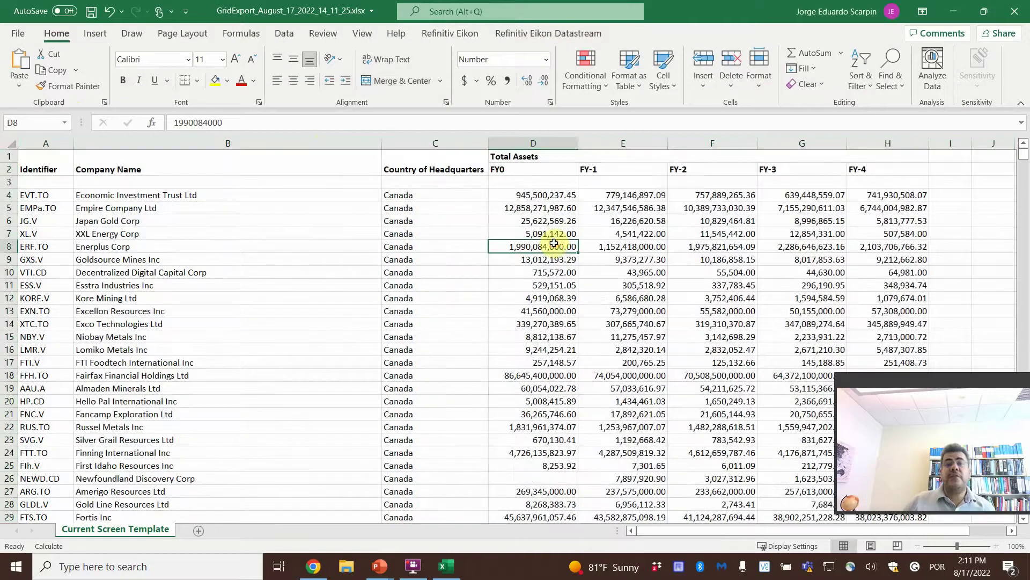
{"action": "left_click", "coordinate": [542, 196]}
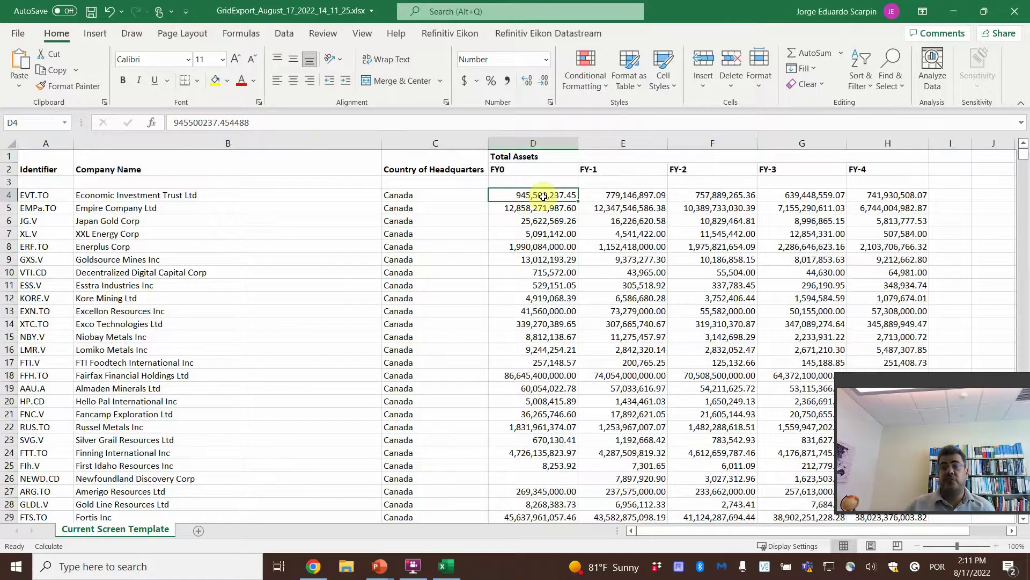
{"action": "left_click", "coordinate": [624, 191]}
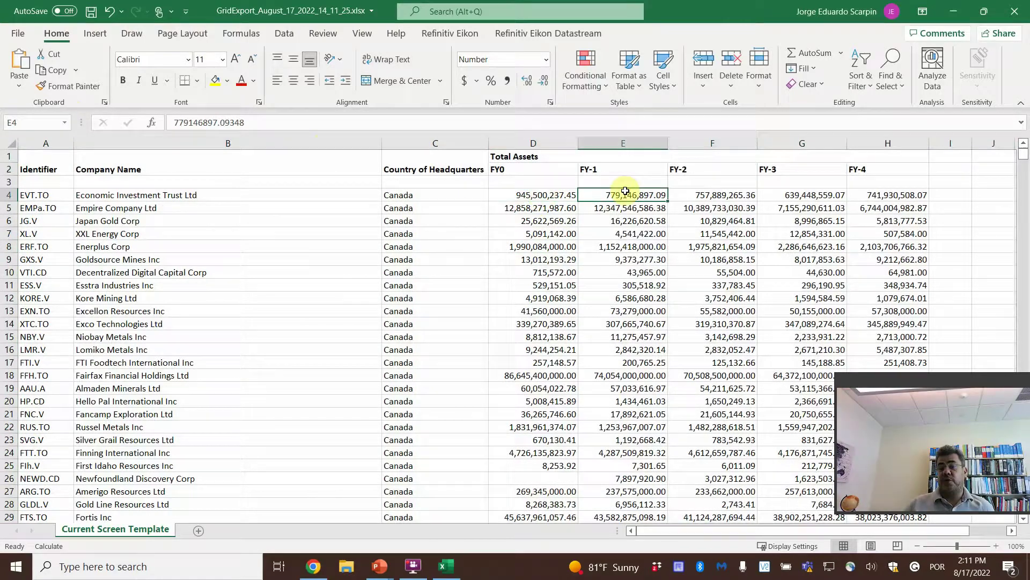
{"action": "left_click", "coordinate": [704, 197]}
{"action": "left_click", "coordinate": [821, 197]}
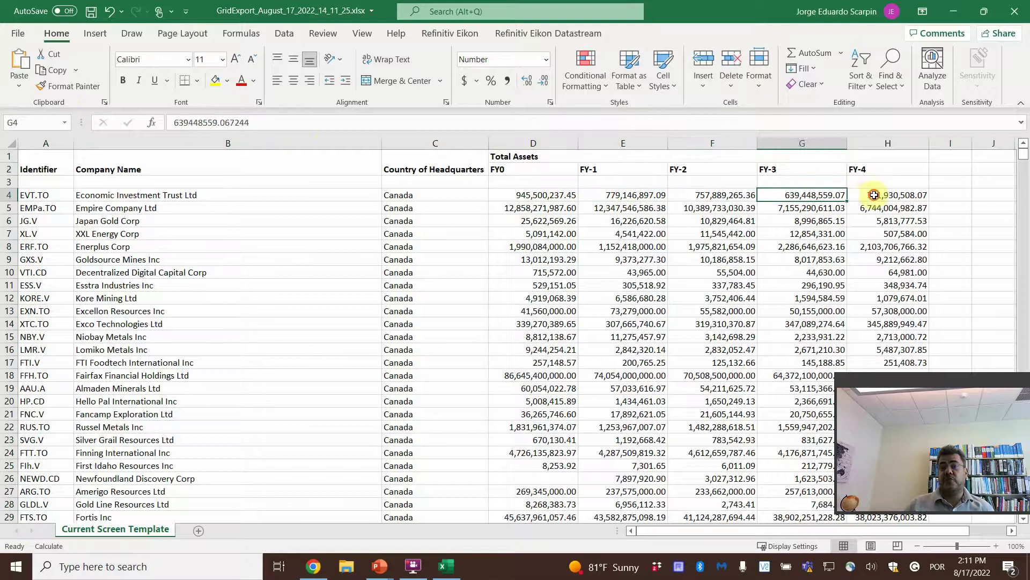
{"action": "left_click", "coordinate": [178, 196]}
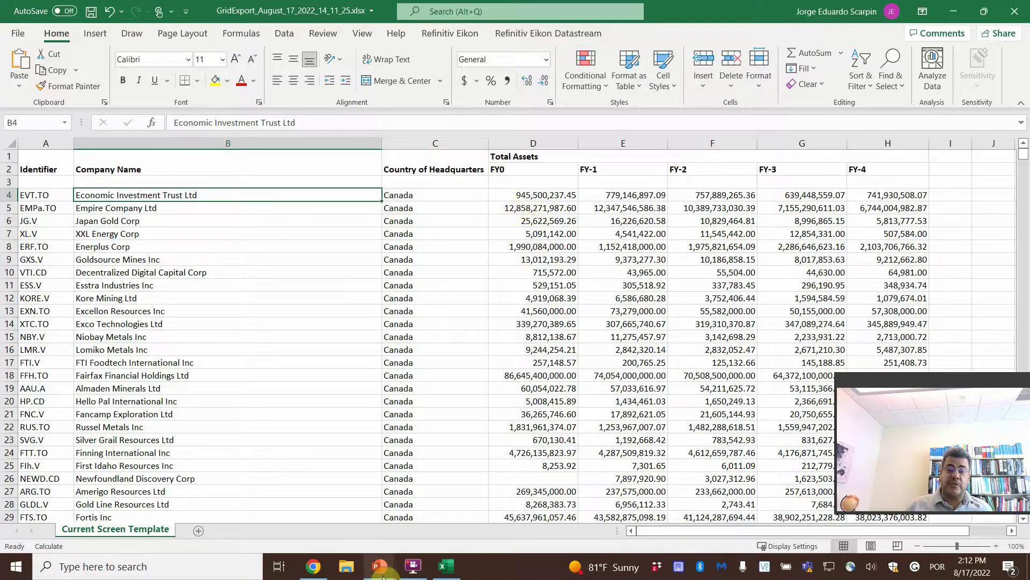
{"action": "mouse_move", "coordinate": [378, 566]}
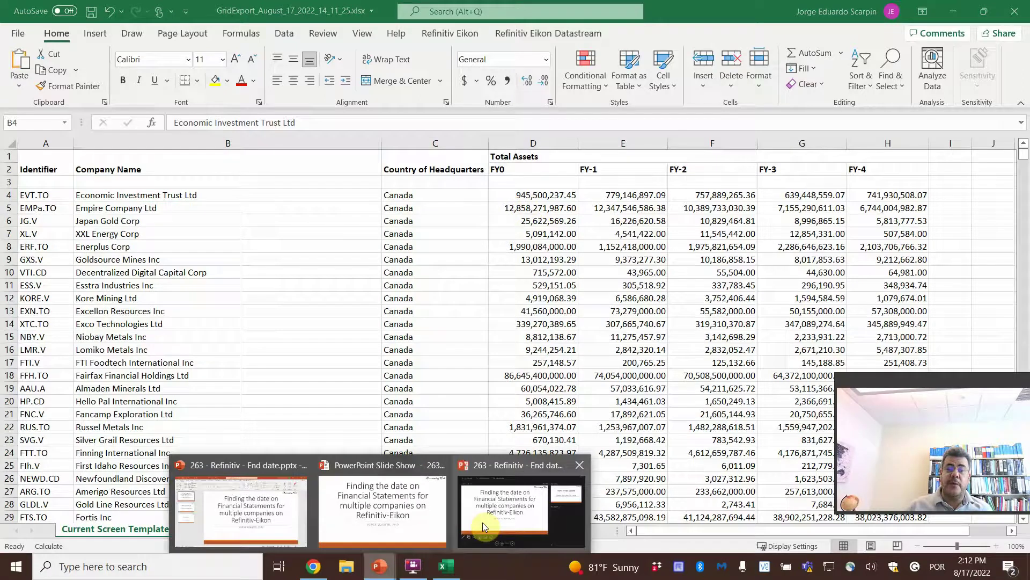
Advance the PowerPoint slideshow to the slide naming Balance Sheet Period End Date
{"action": "left_click", "coordinate": [482, 522]}
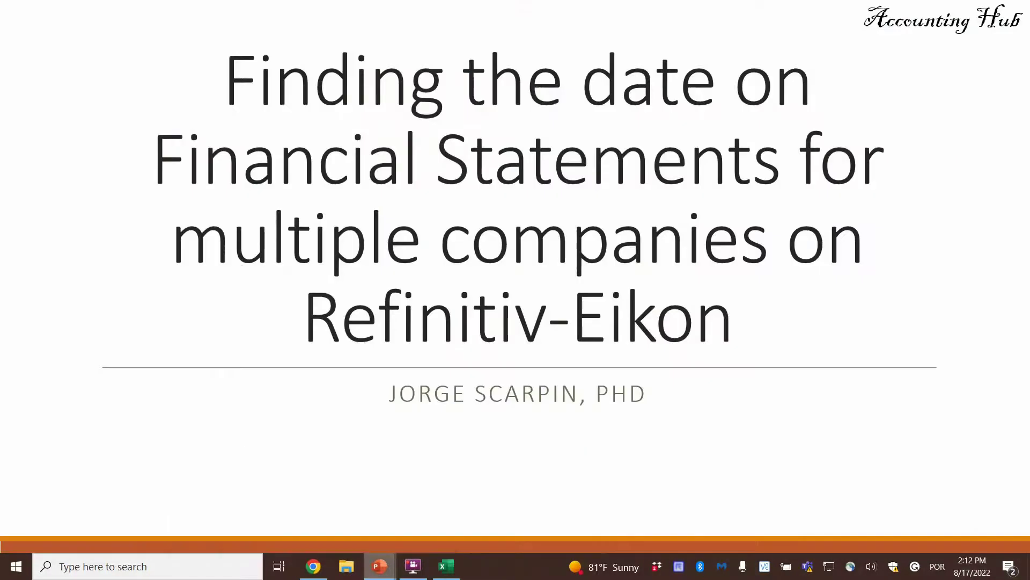
{"action": "left_click", "coordinate": [488, 449]}
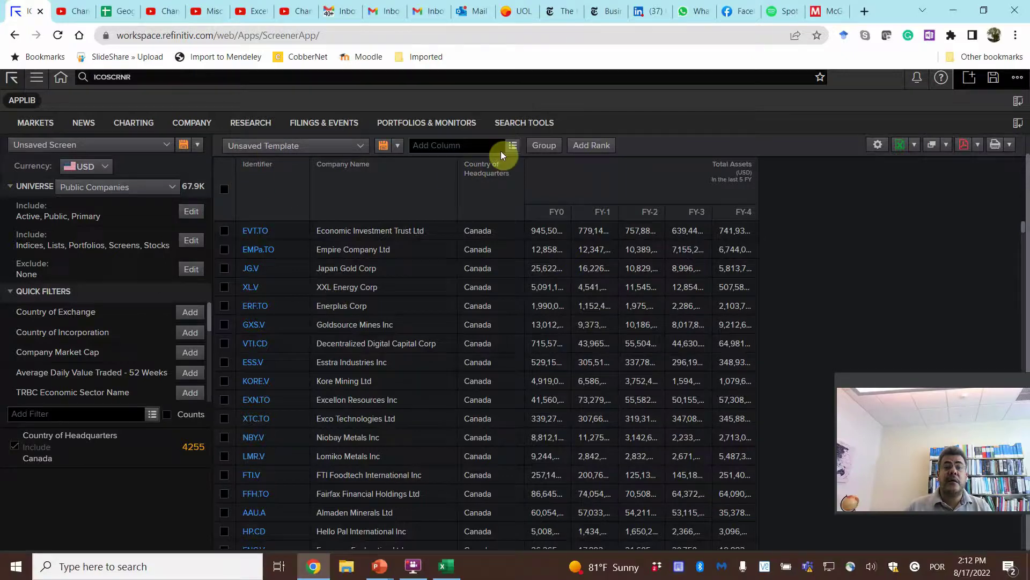
Add Balance Sheet Period End Date as a last-5-FY series (FY0–FY4), replacing the single-value pick
{"action": "left_click", "coordinate": [516, 149]}
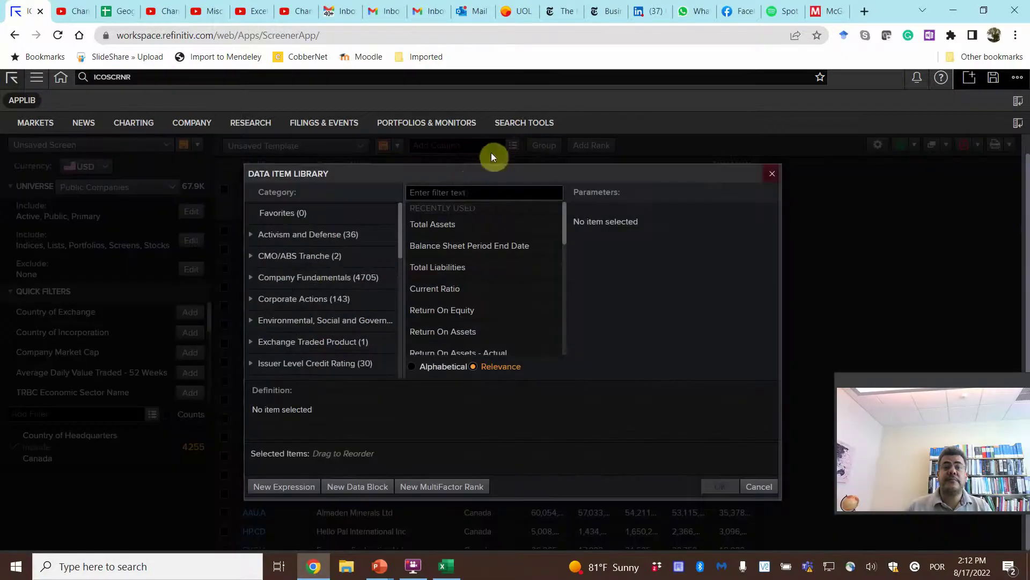
{"action": "left_click", "coordinate": [460, 247]}
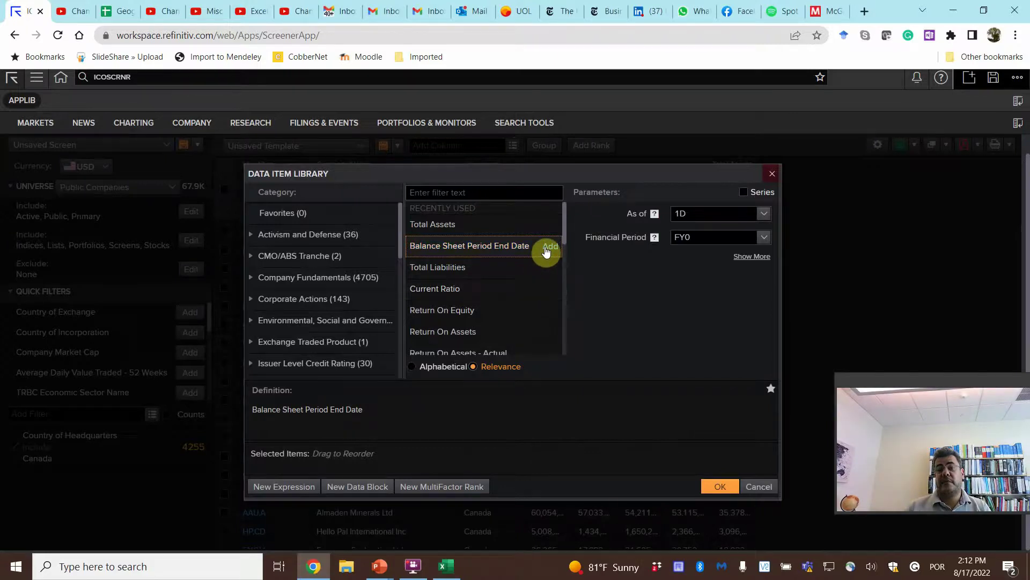
{"action": "left_click", "coordinate": [548, 246]}
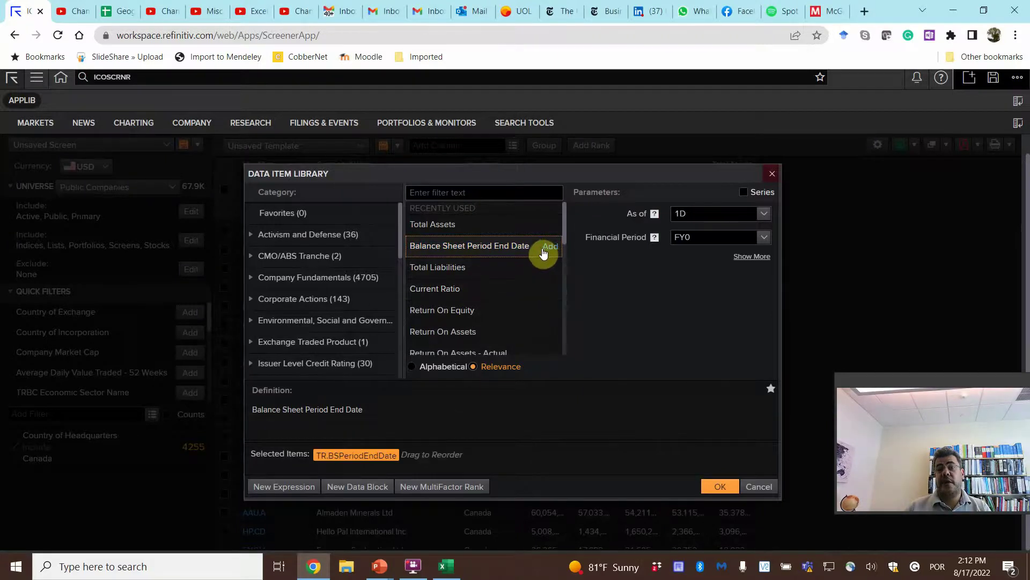
{"action": "left_click", "coordinate": [392, 455]}
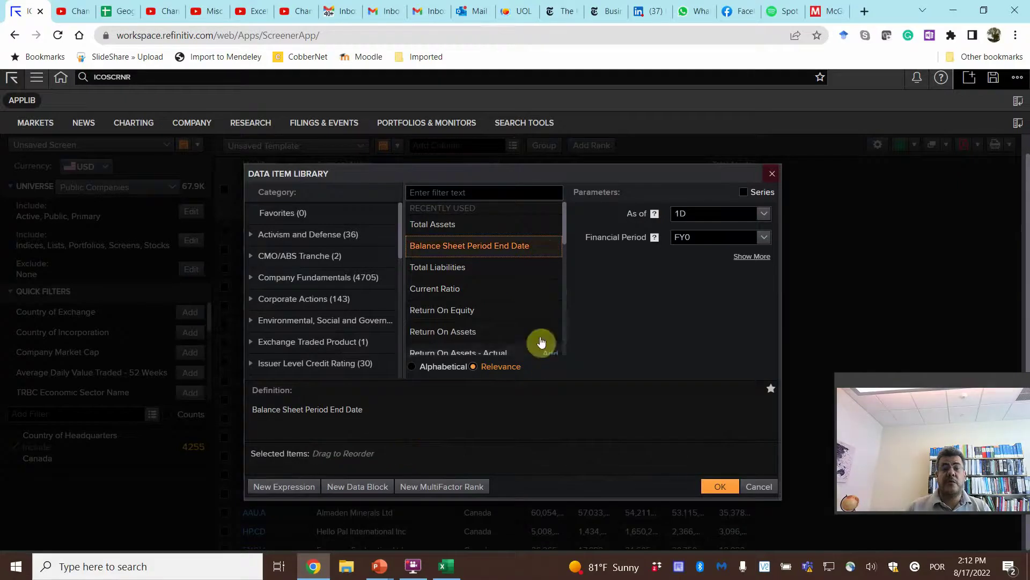
{"action": "left_click", "coordinate": [742, 192]}
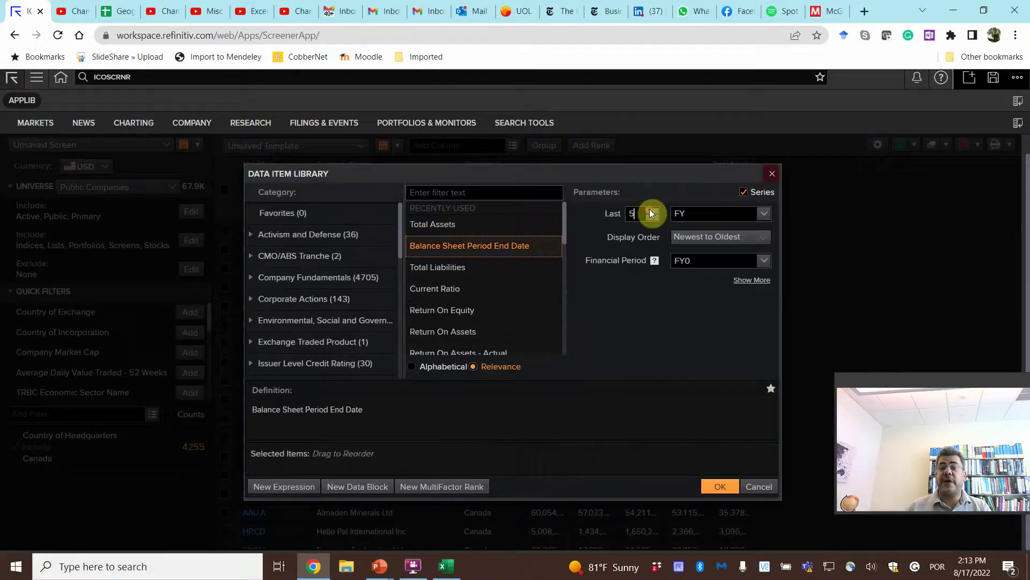
{"action": "mouse_move", "coordinate": [483, 245]}
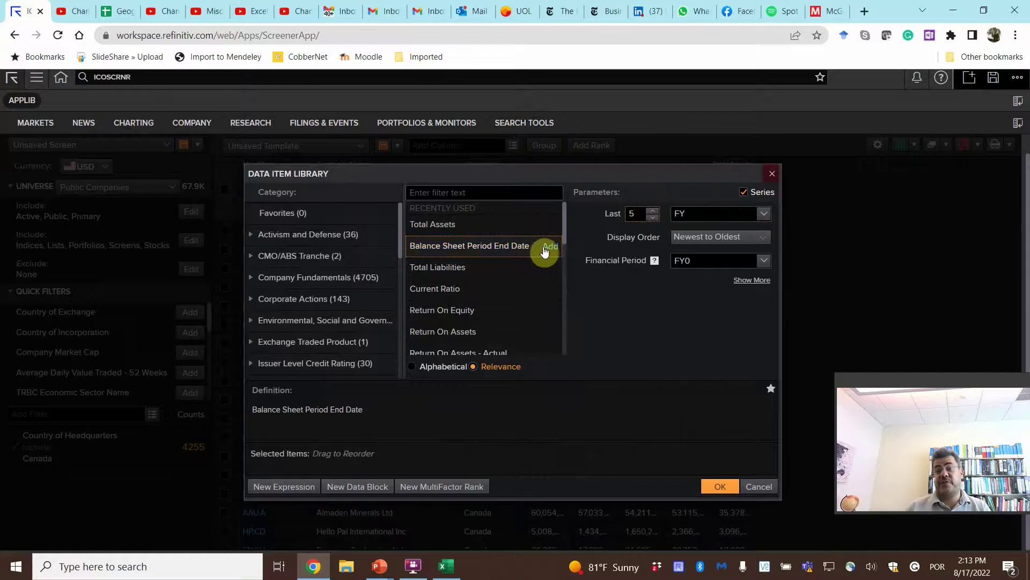
{"action": "left_click", "coordinate": [549, 247]}
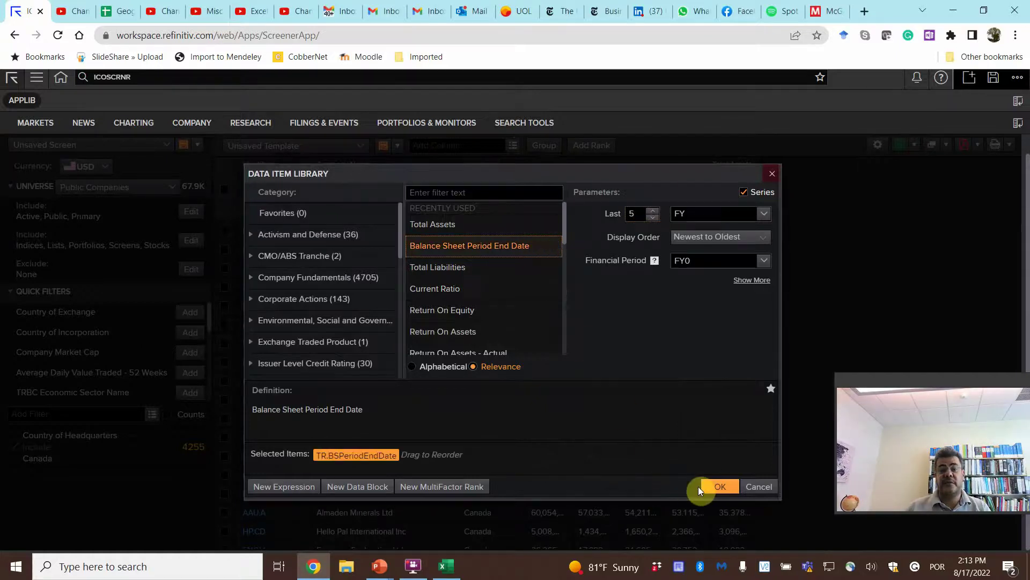
{"action": "left_click", "coordinate": [718, 487]}
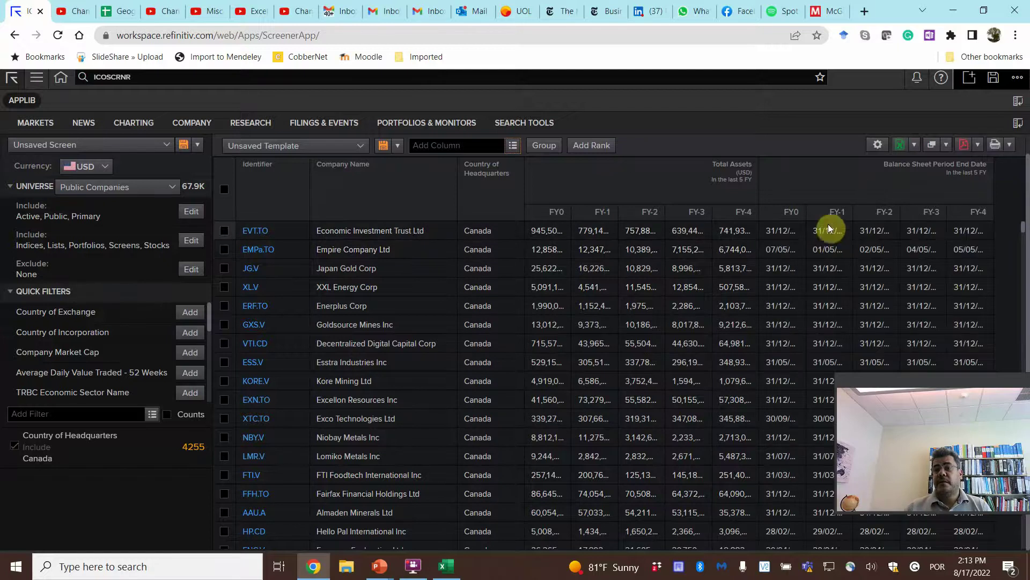
Move the period-end date columns before Total Assets and widen FY0 to show full dates
{"action": "left_click_drag", "start_coordinate": [741, 169], "coordinate": [631, 153]}
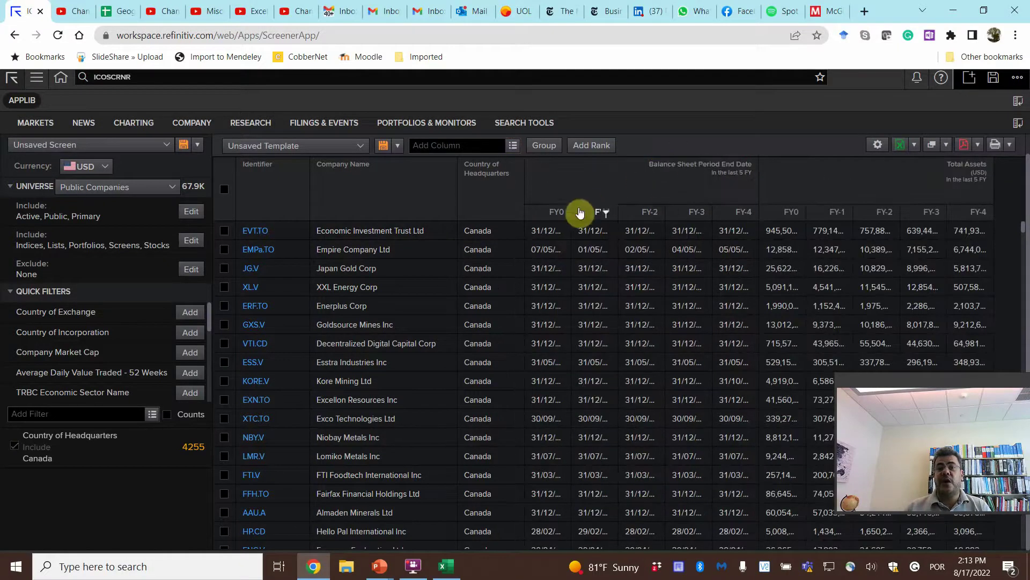
{"action": "mouse_move", "coordinate": [602, 212]}
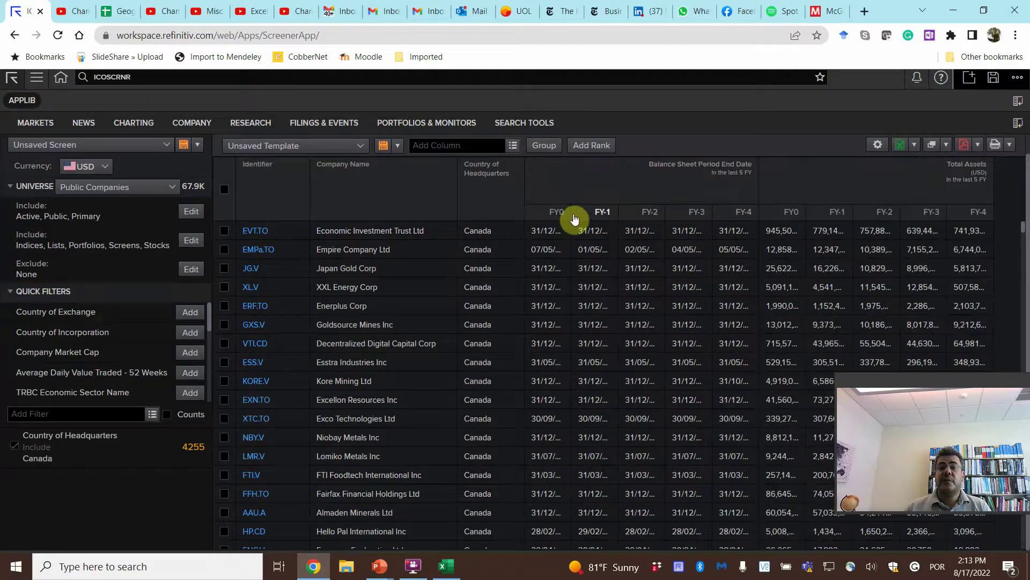
{"action": "left_click_drag", "start_coordinate": [570, 212], "coordinate": [587, 211]}
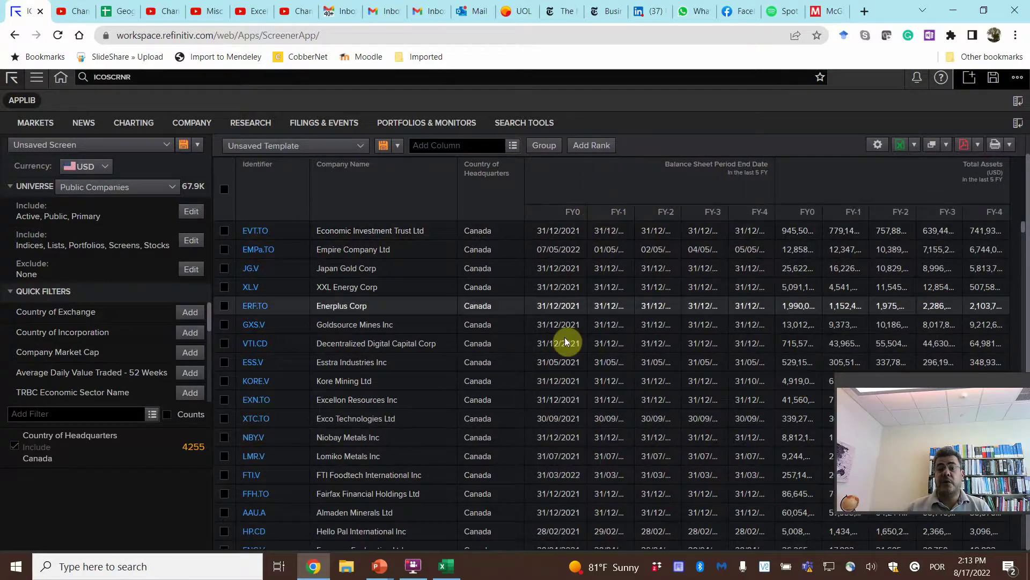
{"action": "scroll", "coordinate": [567, 343], "scroll_direction": "down", "scroll_amount": 5}
{"action": "scroll", "coordinate": [568, 346], "scroll_direction": "down", "scroll_amount": 5}
{"action": "scroll", "coordinate": [568, 346], "scroll_direction": "down", "scroll_amount": 5}
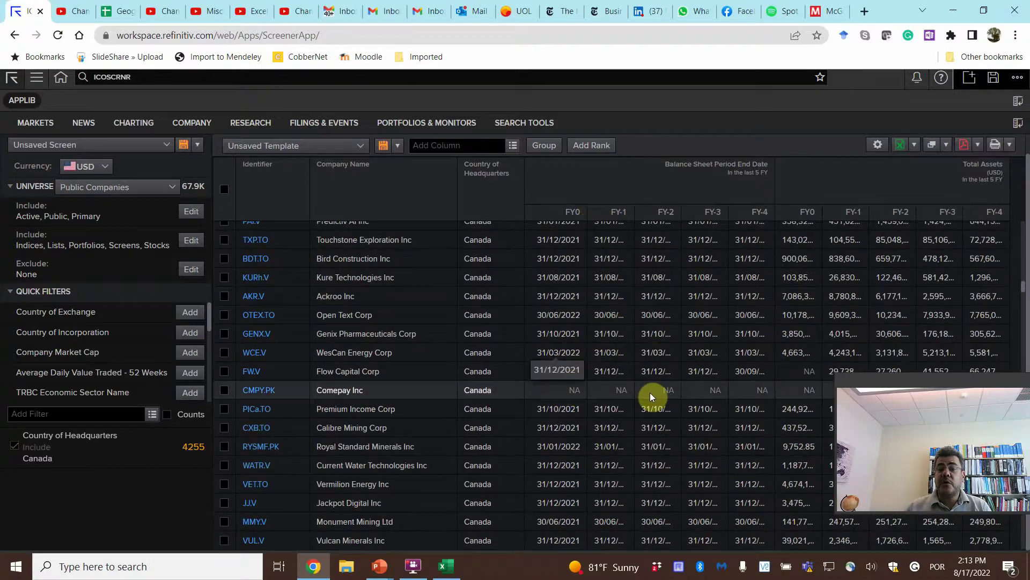
{"action": "scroll", "coordinate": [651, 395], "scroll_direction": "down", "scroll_amount": 5}
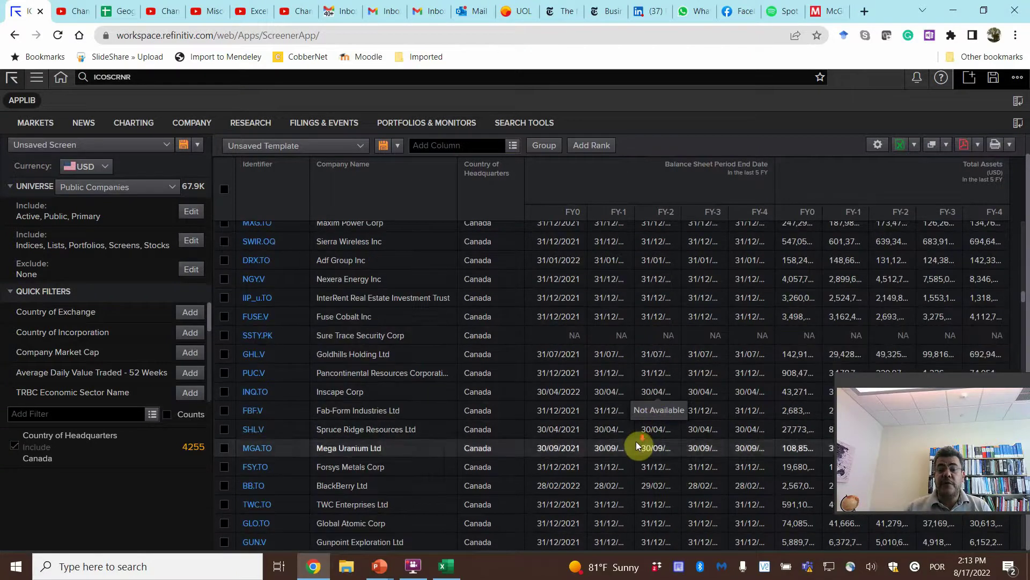
{"action": "scroll", "coordinate": [636, 442], "scroll_direction": "down", "scroll_amount": 5}
{"action": "scroll", "coordinate": [603, 475], "scroll_direction": "down", "scroll_amount": 5}
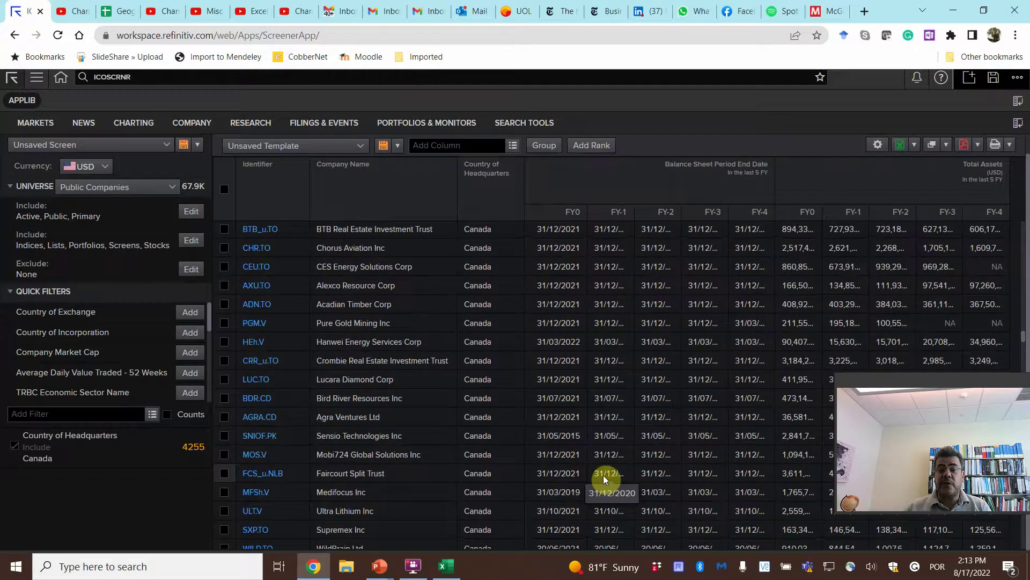
Close the old Total Assets workbook without saving and re-export the updated grid to Excel
{"action": "left_click", "coordinate": [898, 149]}
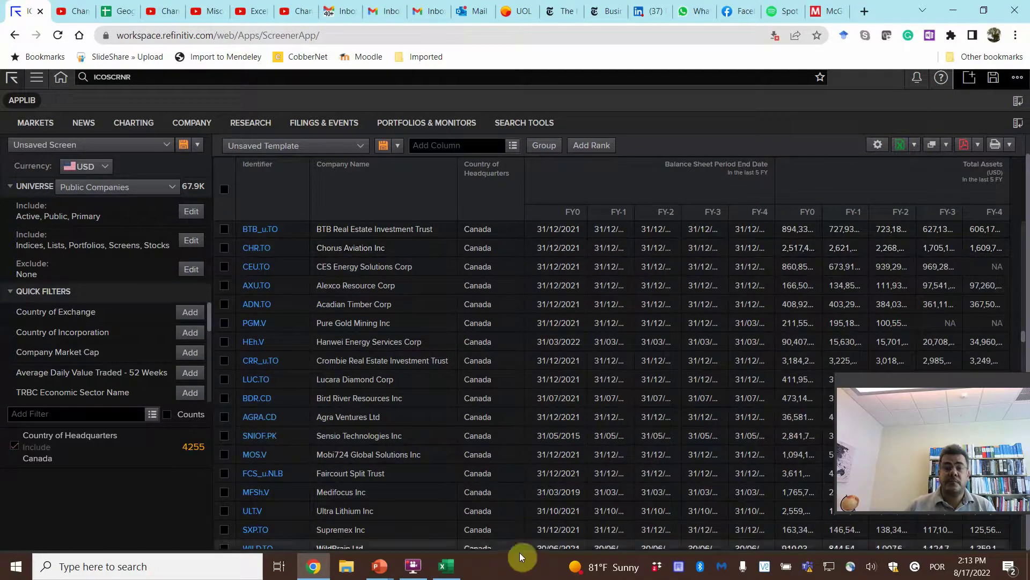
{"action": "left_click", "coordinate": [443, 566]}
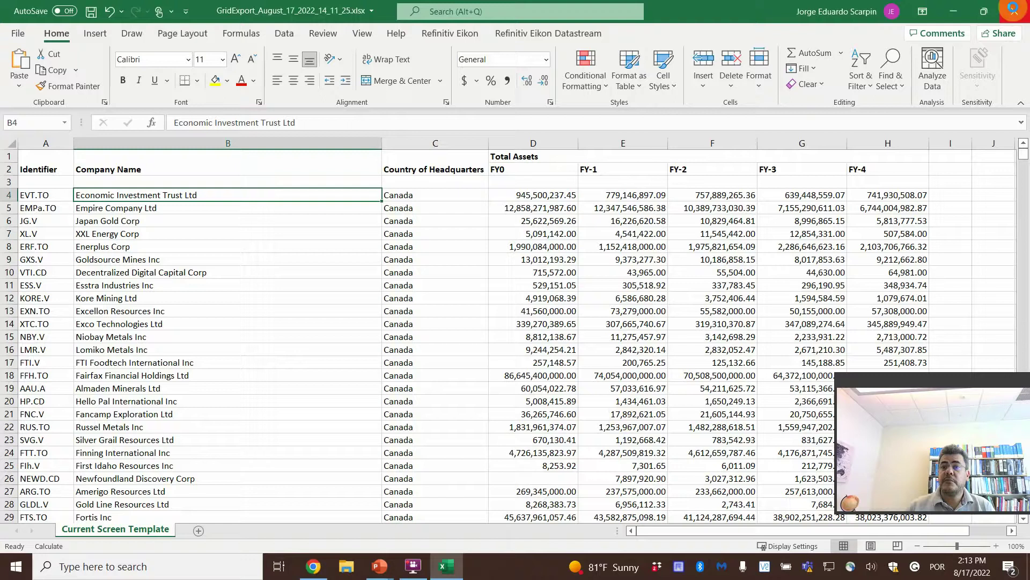
{"action": "left_click", "coordinate": [1011, 11]}
{"action": "left_click", "coordinate": [515, 302]}
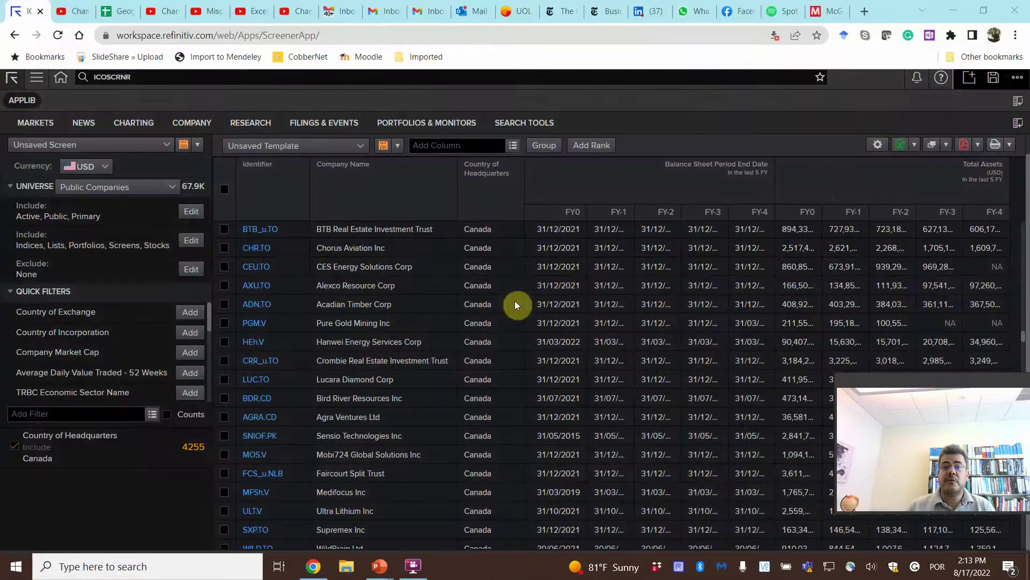
{"action": "left_click", "coordinate": [902, 145]}
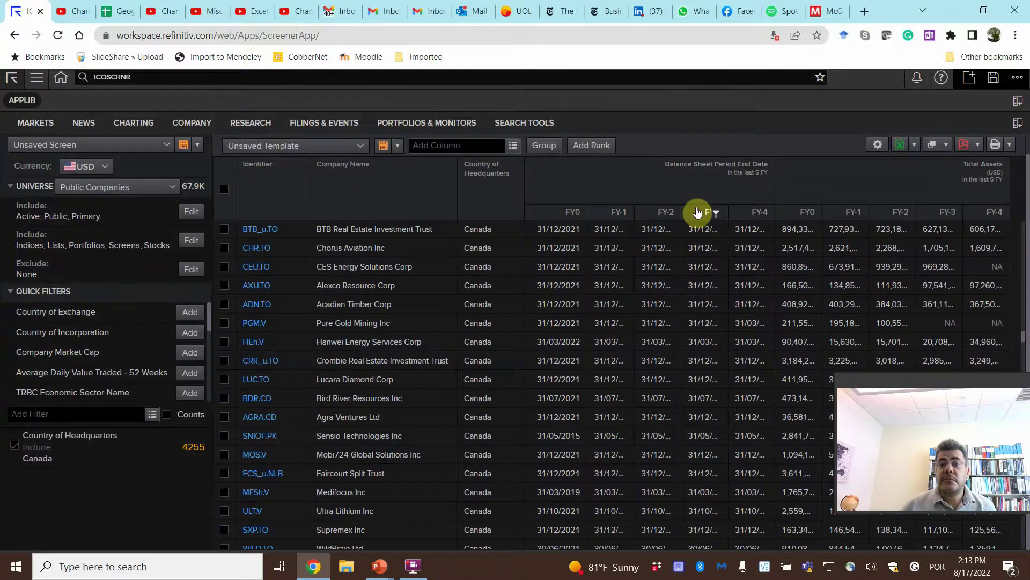
Widen the FY-1 Balance Sheet Period End Date column so full dates show
{"action": "left_click_drag", "start_coordinate": [636, 212], "coordinate": [658, 212]}
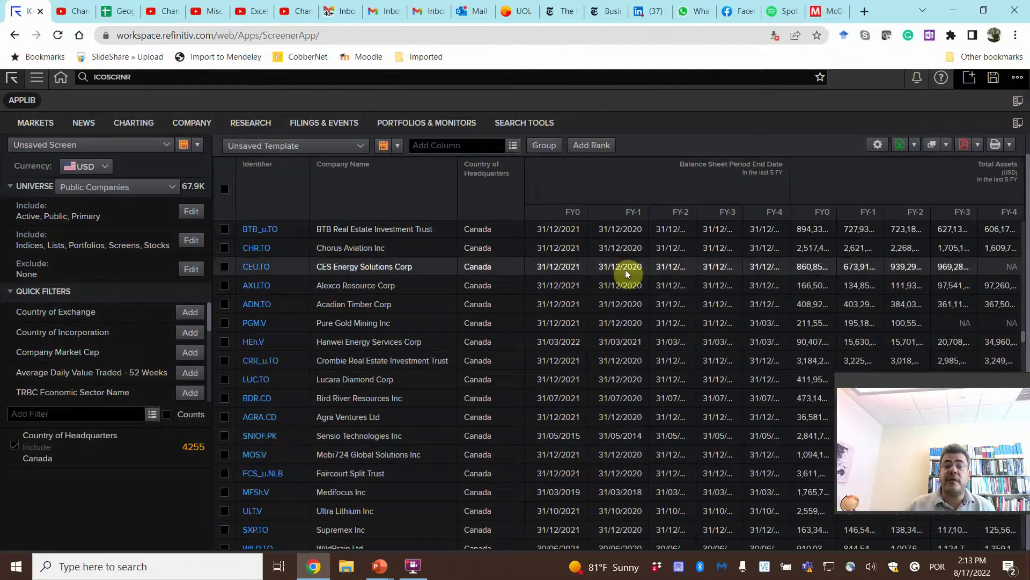
{"action": "scroll", "coordinate": [569, 306], "scroll_direction": "up", "scroll_amount": 5}
{"action": "scroll", "coordinate": [569, 306], "scroll_direction": "up", "scroll_amount": 5}
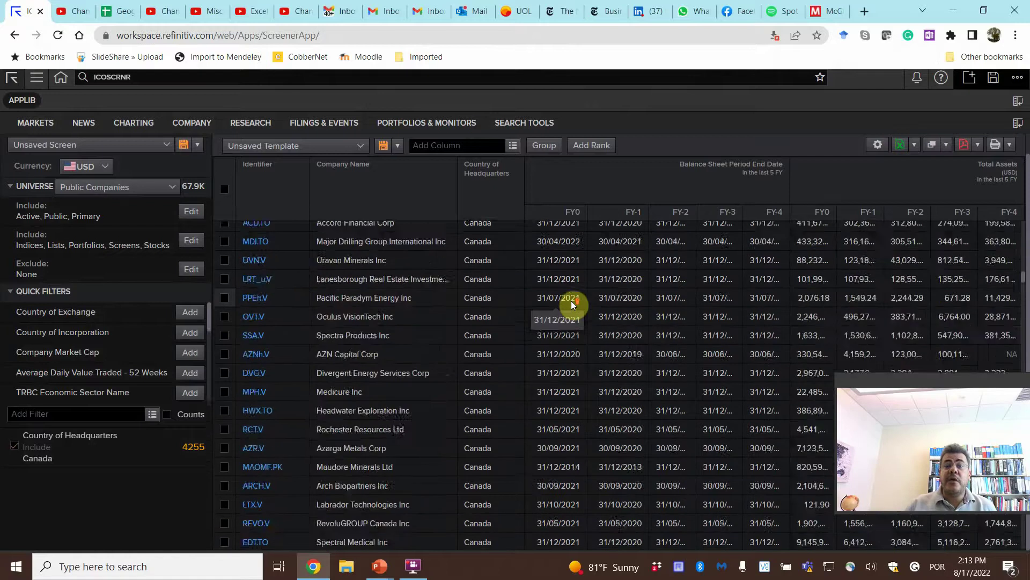
{"action": "scroll", "coordinate": [574, 304], "scroll_direction": "up", "scroll_amount": 5}
{"action": "scroll", "coordinate": [574, 303], "scroll_direction": "up", "scroll_amount": 5}
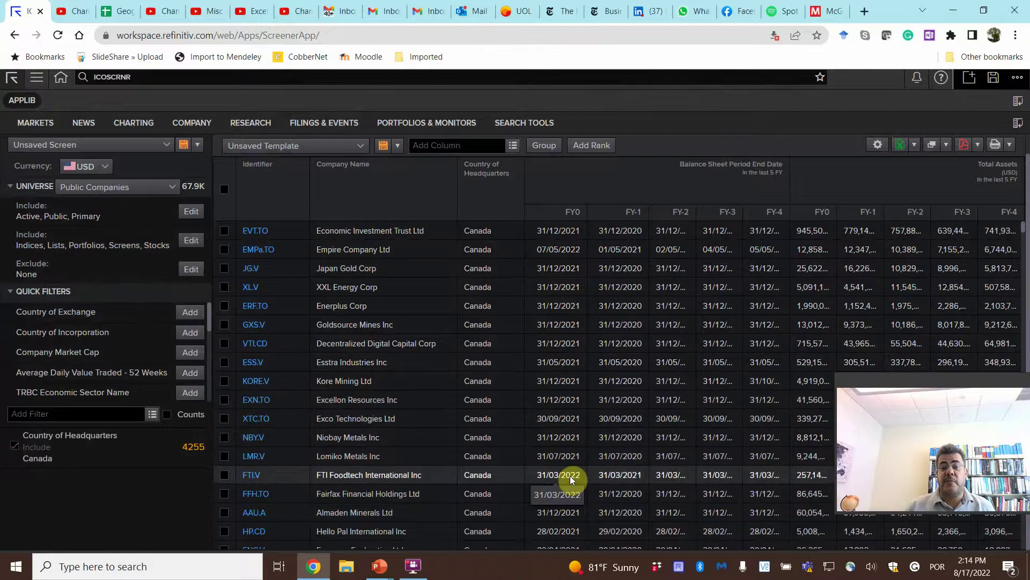
{"action": "scroll", "coordinate": [571, 479], "scroll_direction": "down", "scroll_amount": 5}
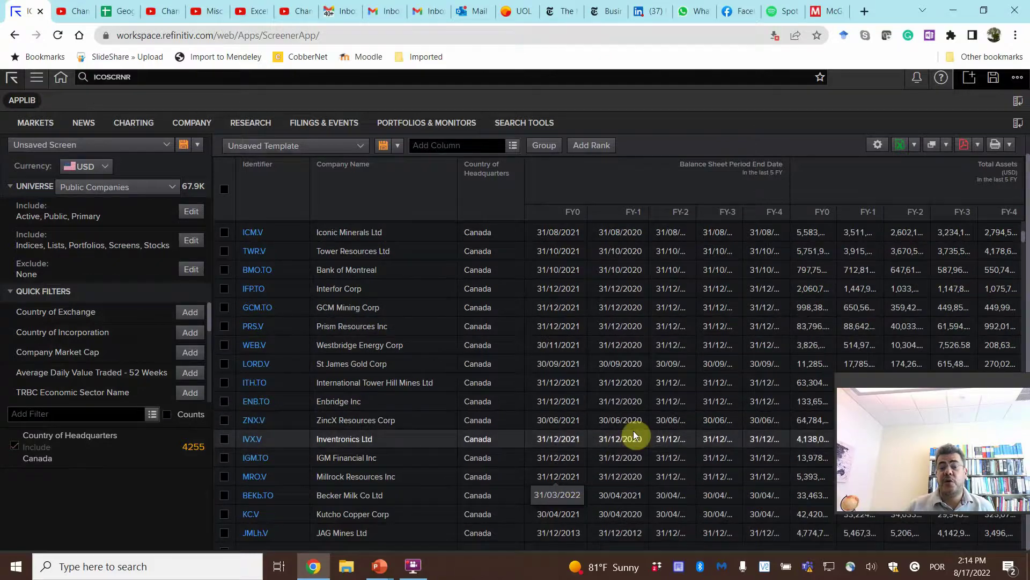
{"action": "scroll", "coordinate": [609, 442], "scroll_direction": "down", "scroll_amount": 5}
{"action": "scroll", "coordinate": [608, 438], "scroll_direction": "down", "scroll_amount": 5}
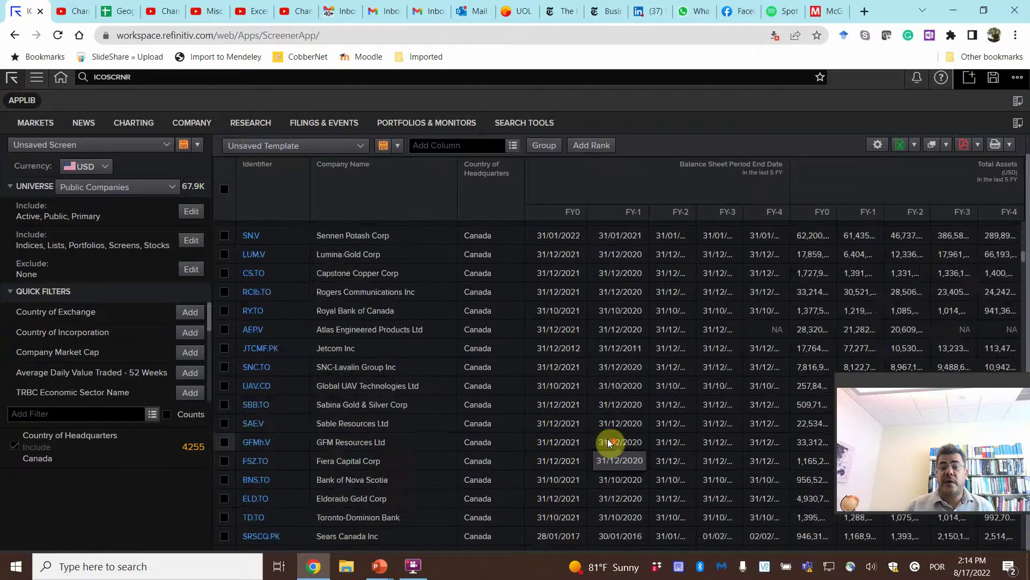
{"action": "scroll", "coordinate": [608, 439], "scroll_direction": "down", "scroll_amount": 5}
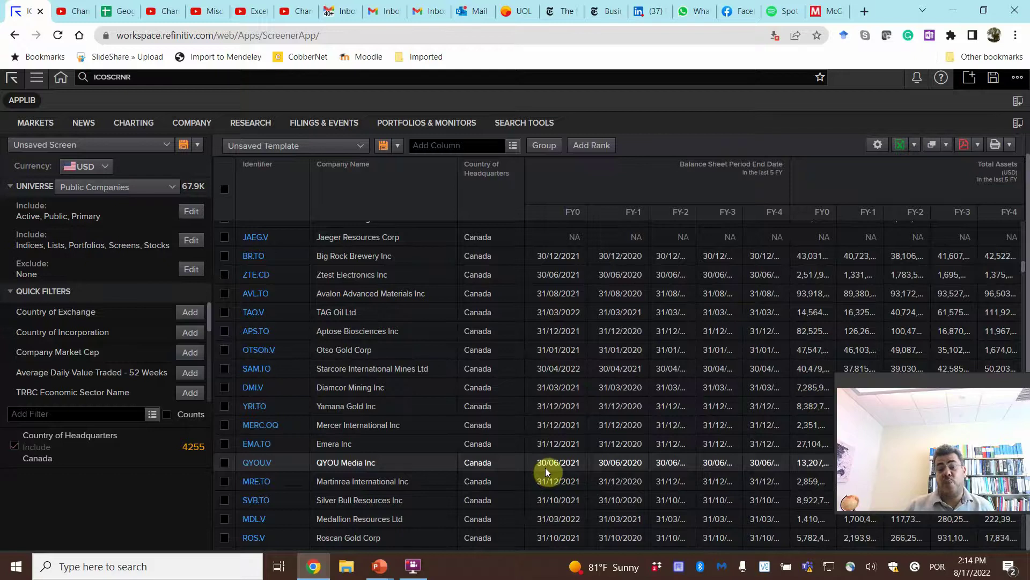
{"action": "scroll", "coordinate": [548, 474], "scroll_direction": "down", "scroll_amount": 5}
{"action": "scroll", "coordinate": [551, 475], "scroll_direction": "down", "scroll_amount": 5}
{"action": "scroll", "coordinate": [552, 475], "scroll_direction": "down", "scroll_amount": 5}
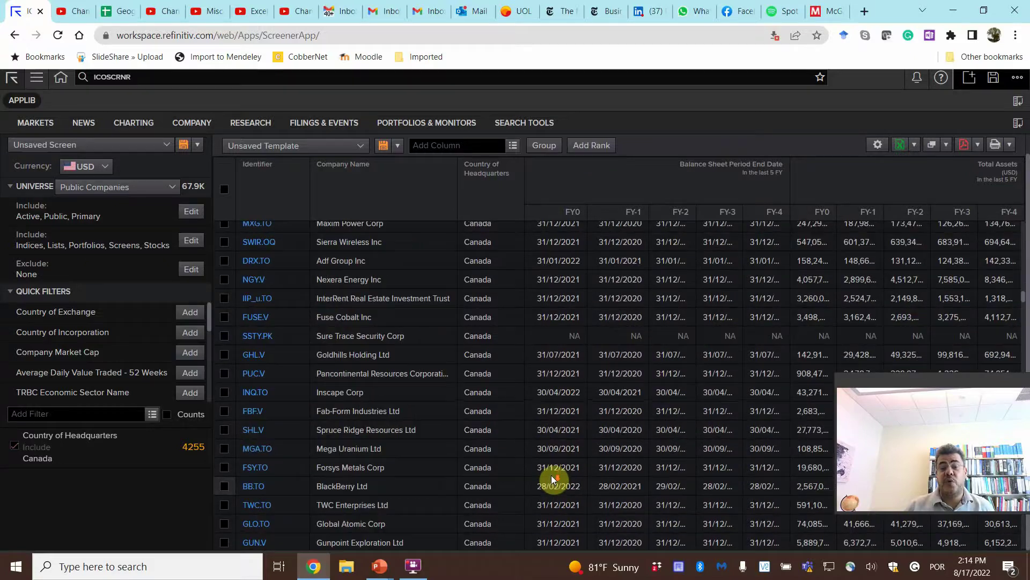
{"action": "scroll", "coordinate": [553, 477], "scroll_direction": "down", "scroll_amount": 5}
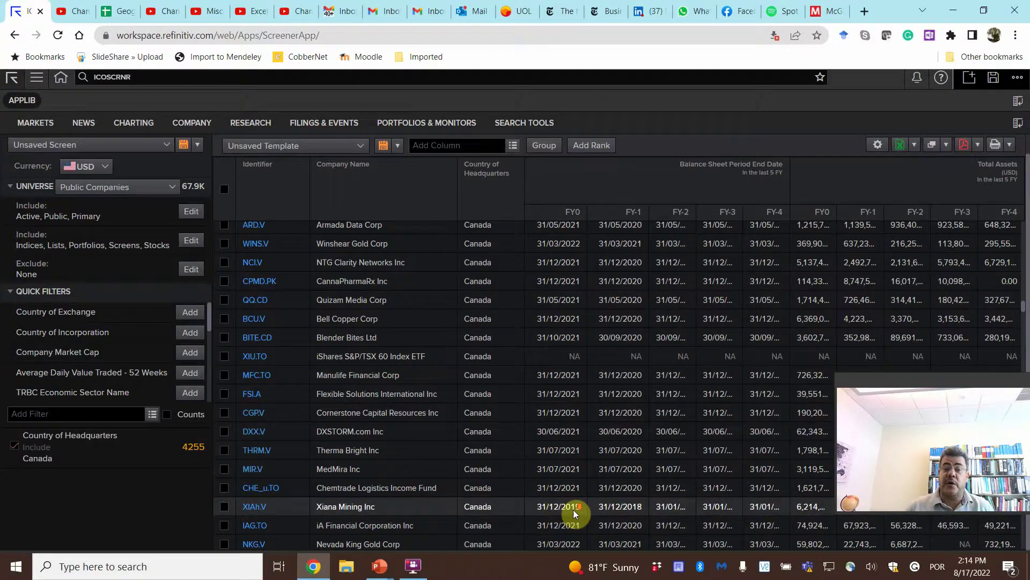
{"action": "scroll", "coordinate": [573, 513], "scroll_direction": "down", "scroll_amount": 5}
{"action": "scroll", "coordinate": [626, 479], "scroll_direction": "down", "scroll_amount": 5}
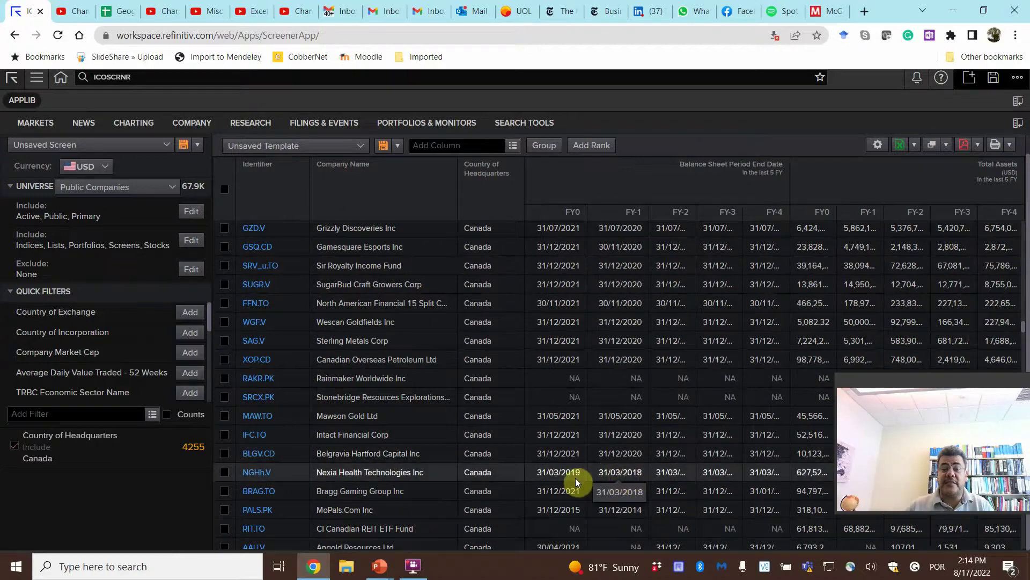
{"action": "mouse_move", "coordinate": [558, 510]}
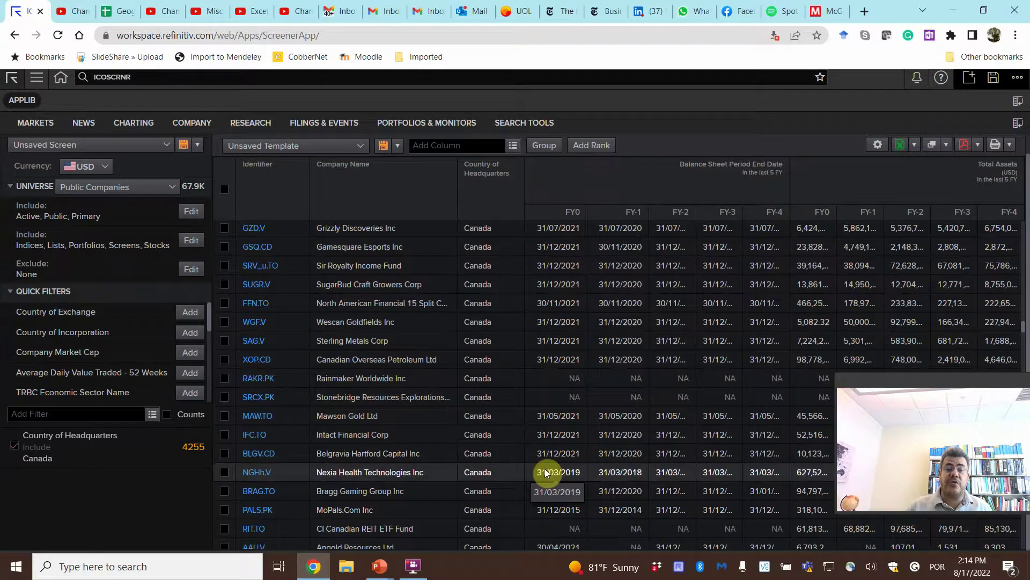
{"action": "scroll", "coordinate": [544, 471], "scroll_direction": "down", "scroll_amount": 5}
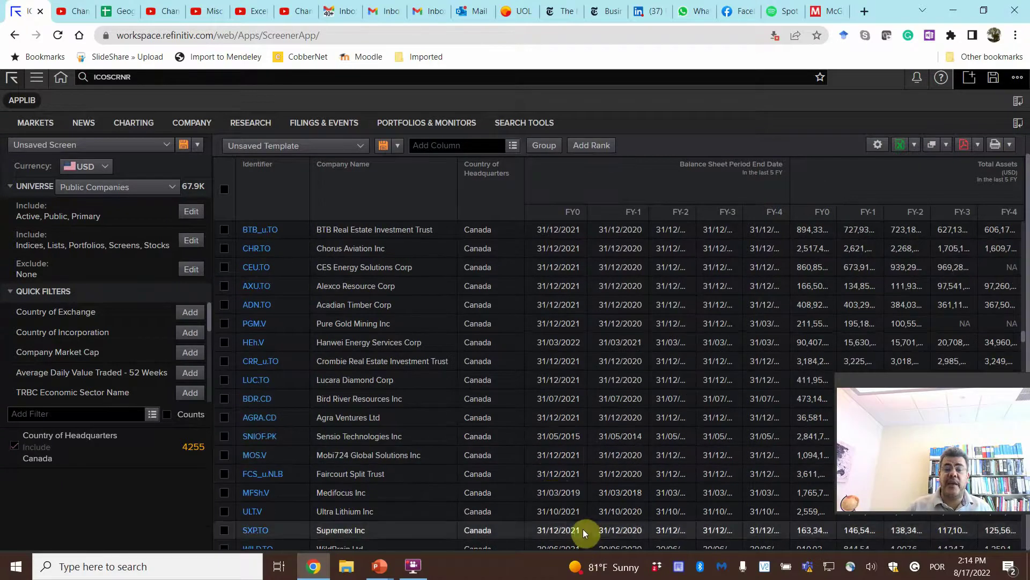
{"action": "scroll", "coordinate": [534, 494], "scroll_direction": "down", "scroll_amount": 5}
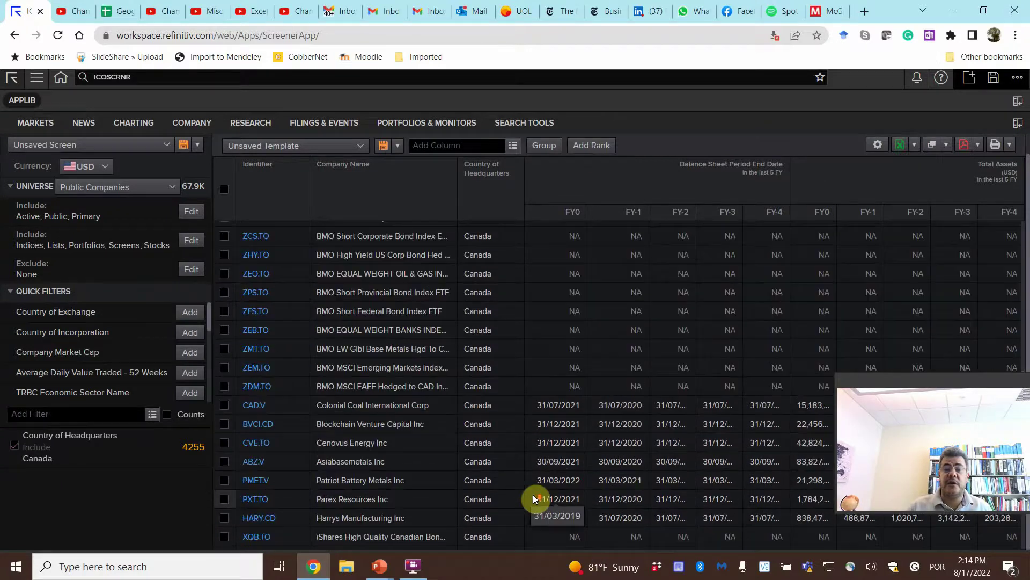
{"action": "scroll", "coordinate": [610, 513], "scroll_direction": "down", "scroll_amount": 5}
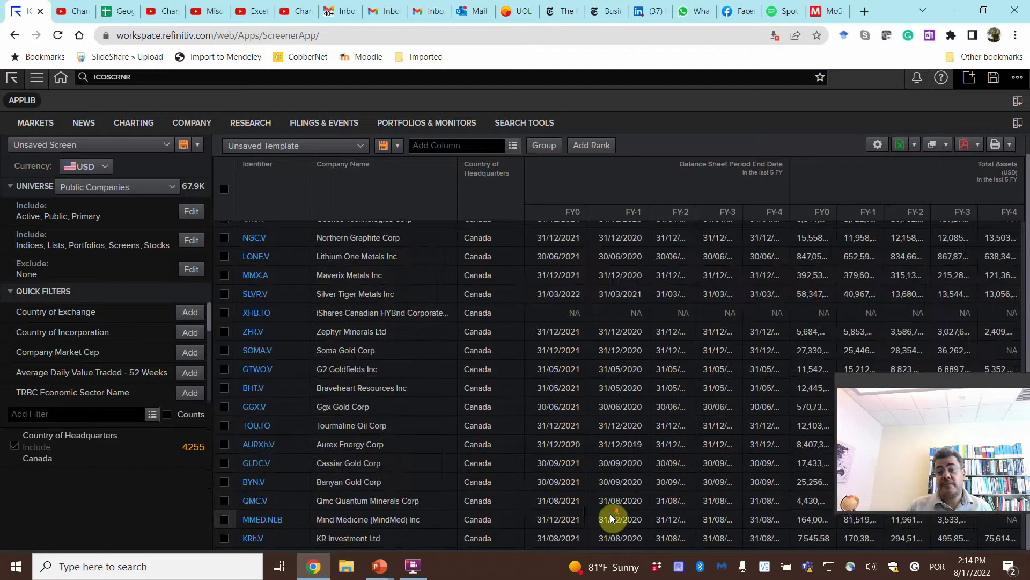
{"action": "scroll", "coordinate": [610, 513], "scroll_direction": "down", "scroll_amount": 5}
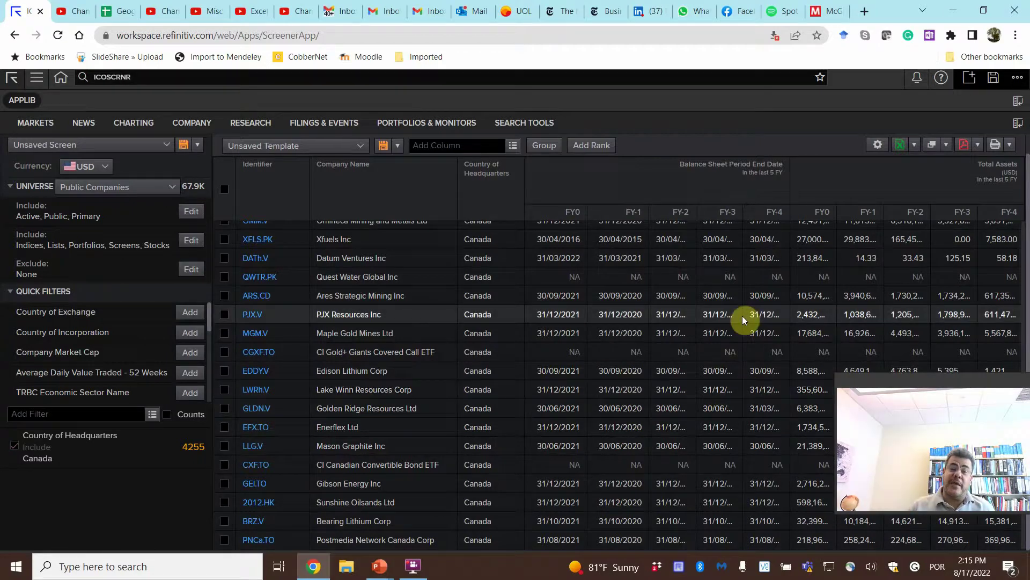
{"action": "scroll", "coordinate": [756, 344], "scroll_direction": "down", "scroll_amount": 5}
{"action": "scroll", "coordinate": [749, 338], "scroll_direction": "down", "scroll_amount": 5}
{"action": "scroll", "coordinate": [724, 322], "scroll_direction": "down", "scroll_amount": 5}
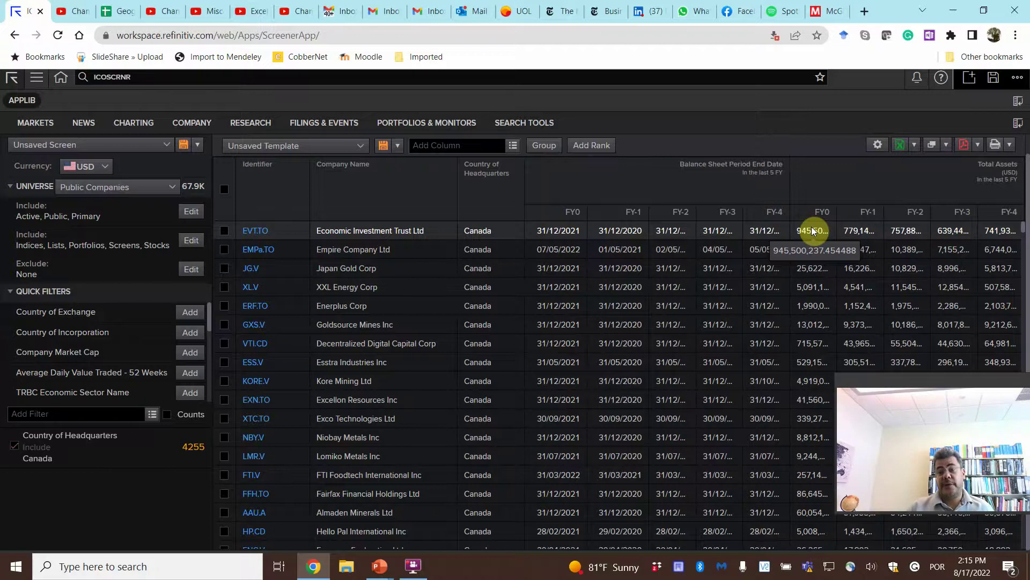
Return to the running PowerPoint slide show and advance to the closing Thank you slide
{"action": "left_click", "coordinate": [379, 566]}
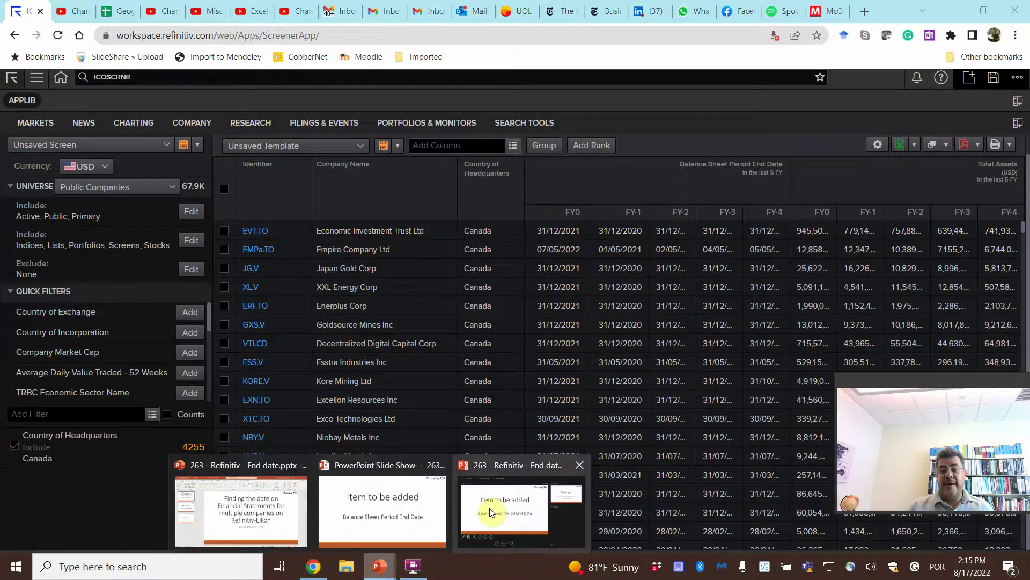
{"action": "left_click", "coordinate": [418, 505]}
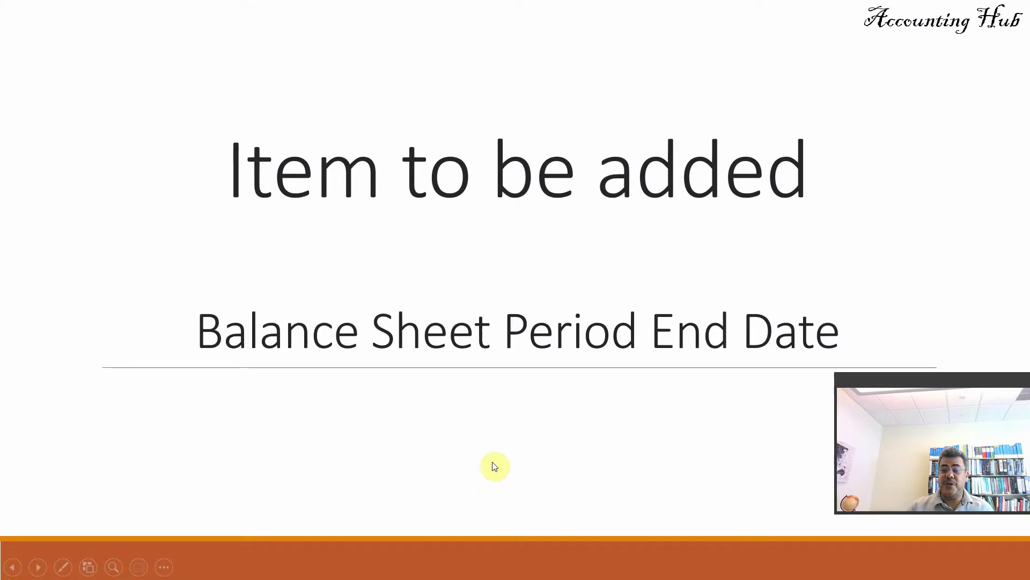
{"action": "left_click", "coordinate": [495, 466]}
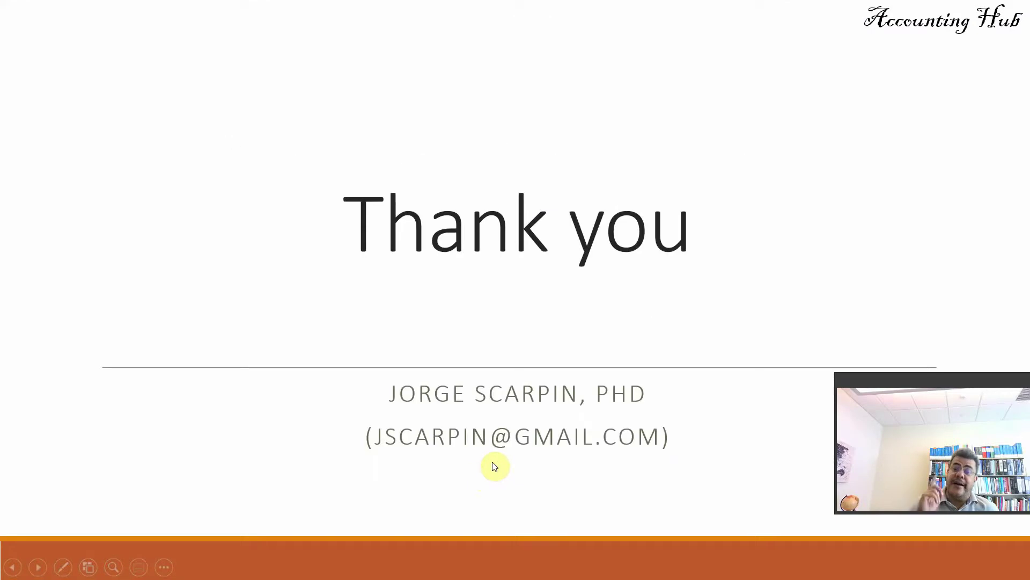